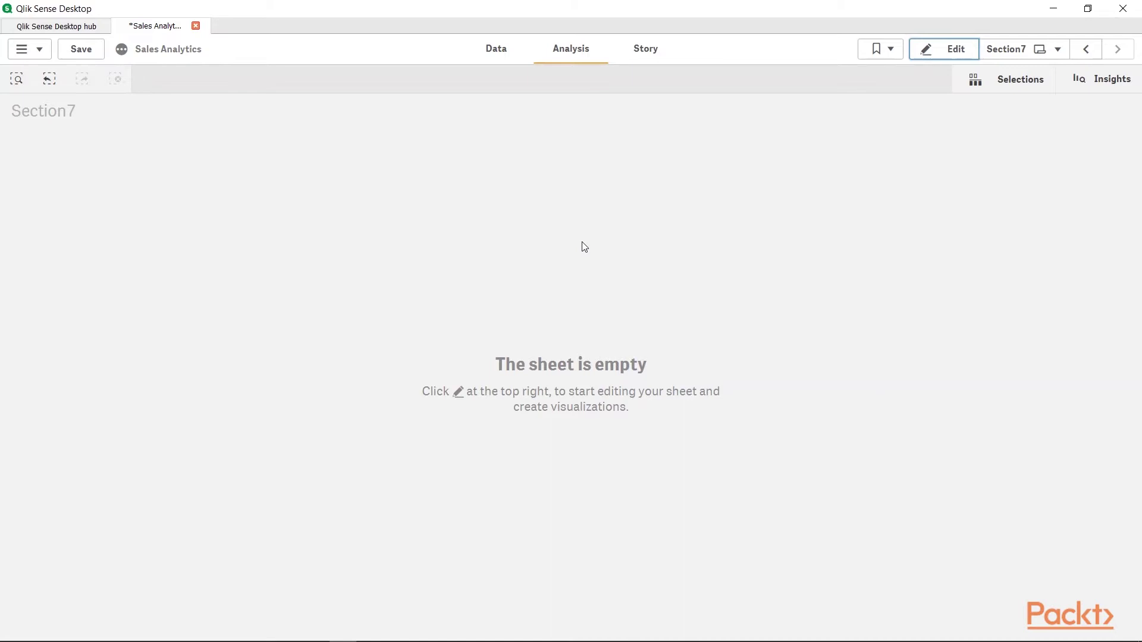
# - Enter edit mode on Section7 and create two alternate states named Group1 and Group2
pyautogui.click(948, 51)
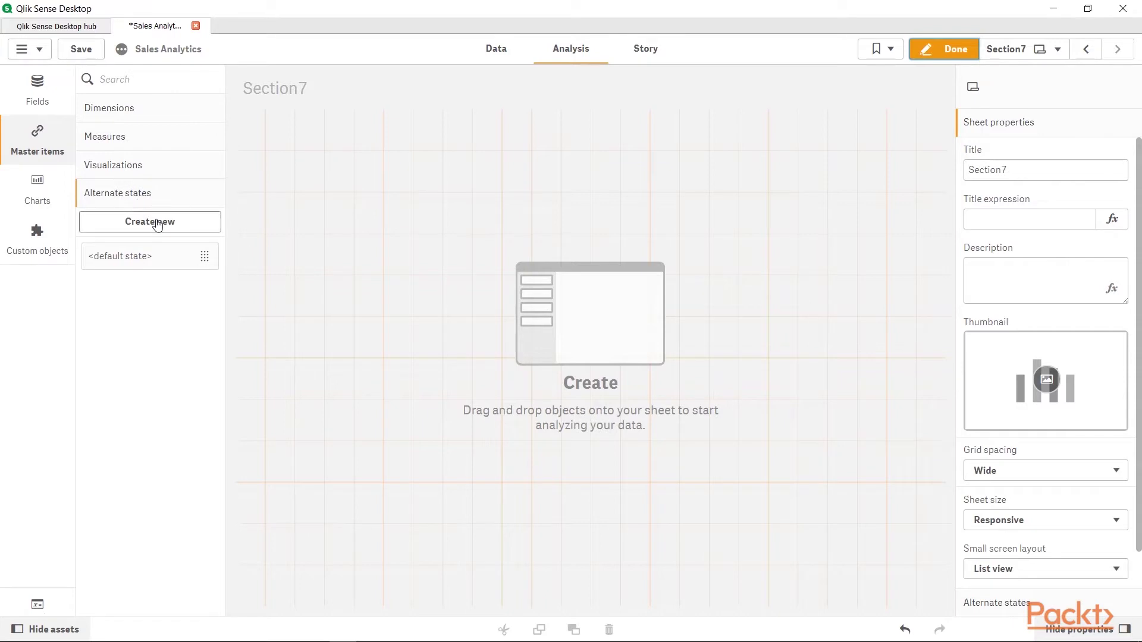
pyautogui.click(157, 222)
pyautogui.write('Group1')
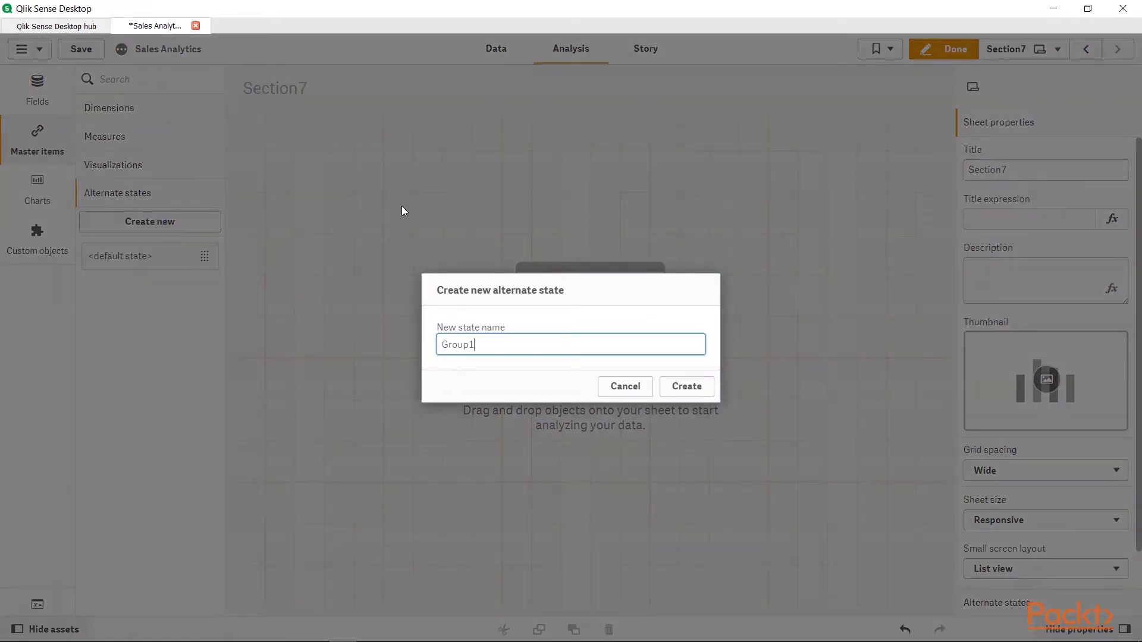
pyautogui.click(685, 387)
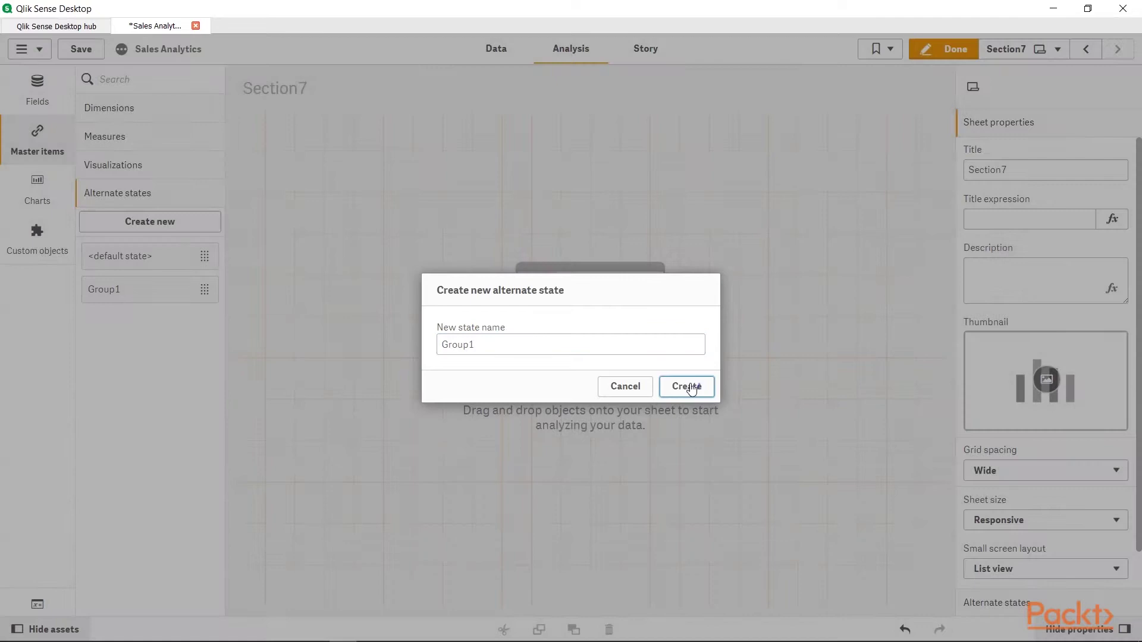
pyautogui.click(165, 228)
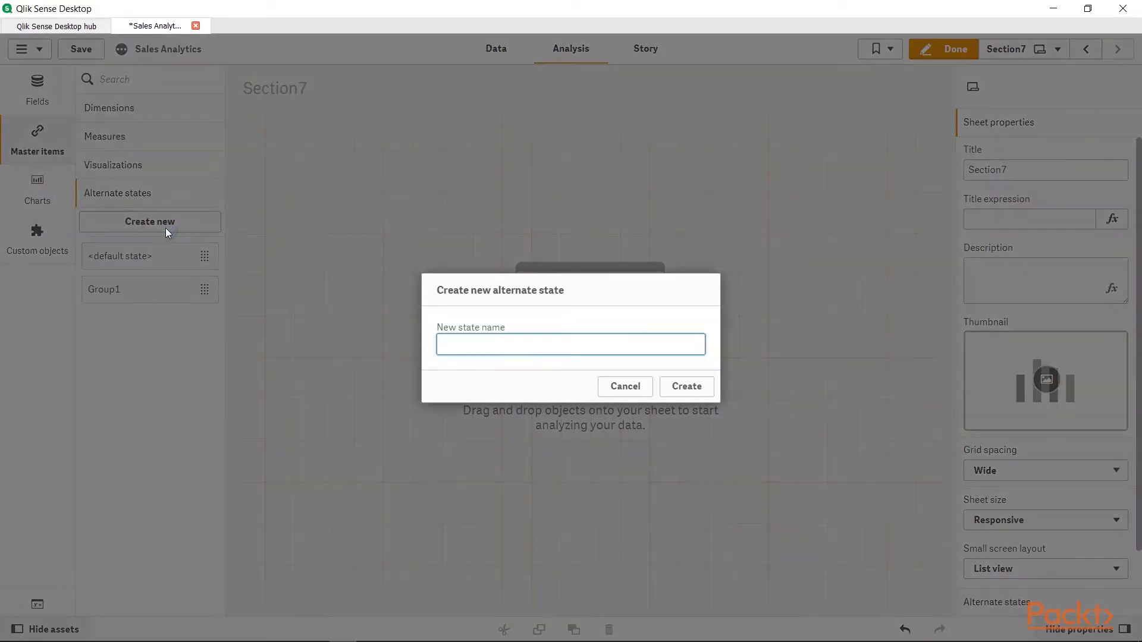
pyautogui.write('Group2')
pyautogui.click(685, 388)
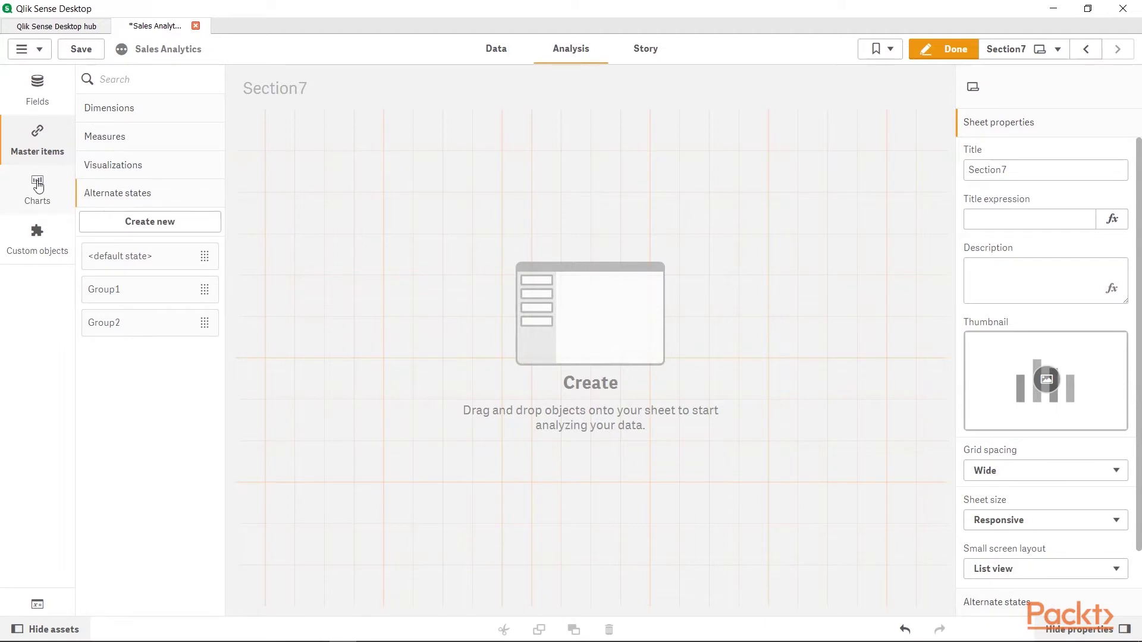
# - Add a Customer Segment filter pane at the sheet's top-left and make it narrower
pyautogui.click(38, 186)
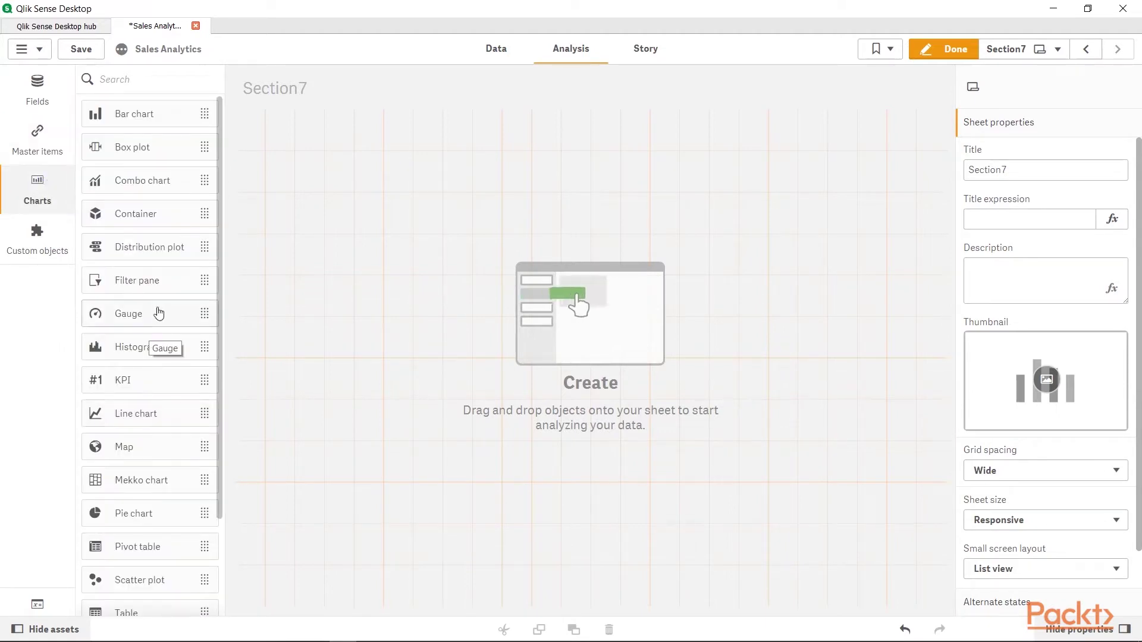
pyautogui.moveTo(161, 282); pyautogui.dragTo(347, 220)
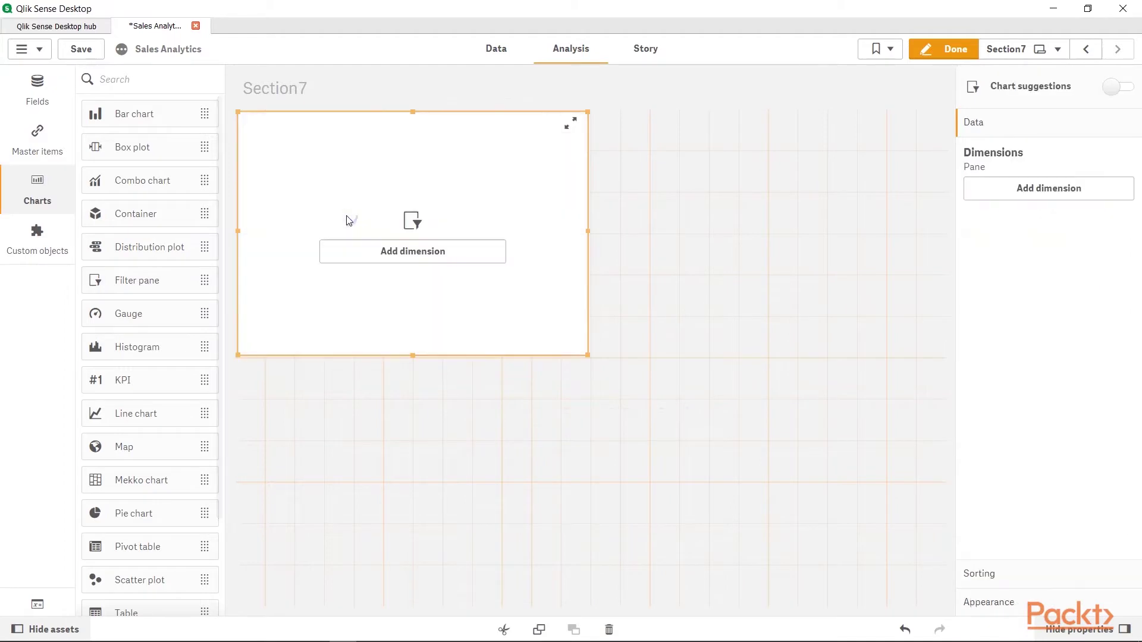
pyautogui.click(394, 265)
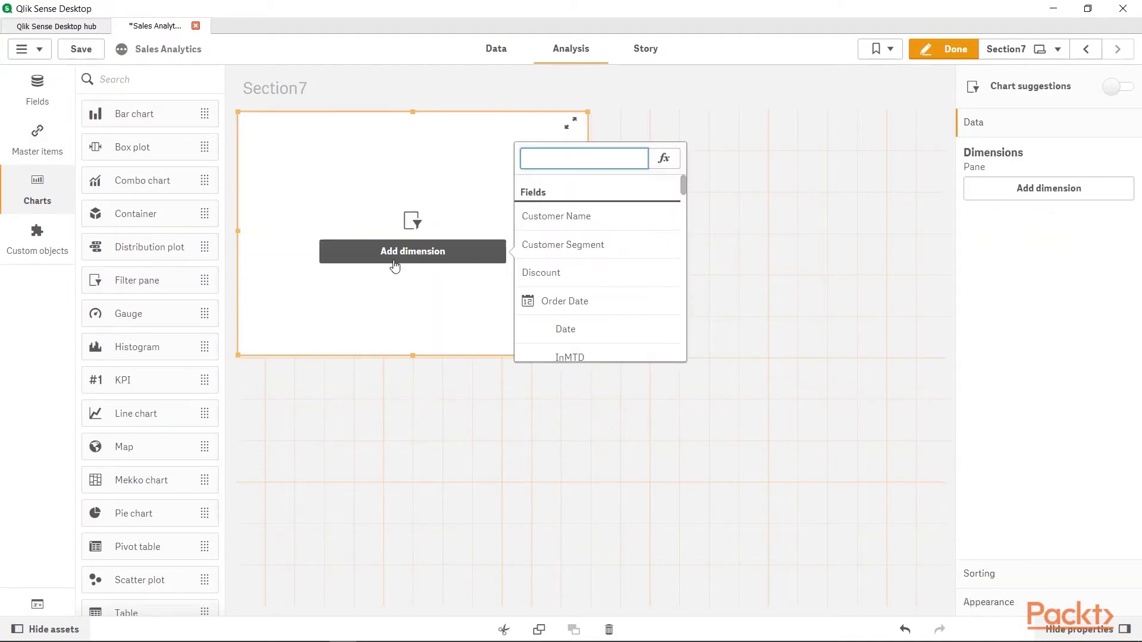
pyautogui.click(576, 244)
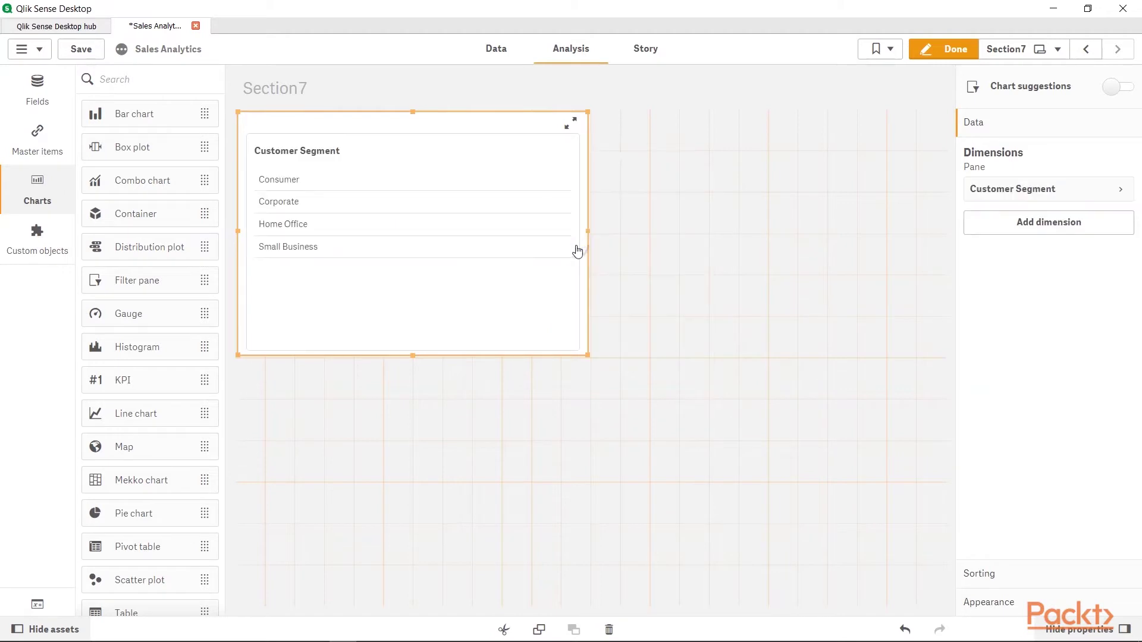
pyautogui.moveTo(588, 236); pyautogui.dragTo(429, 237)
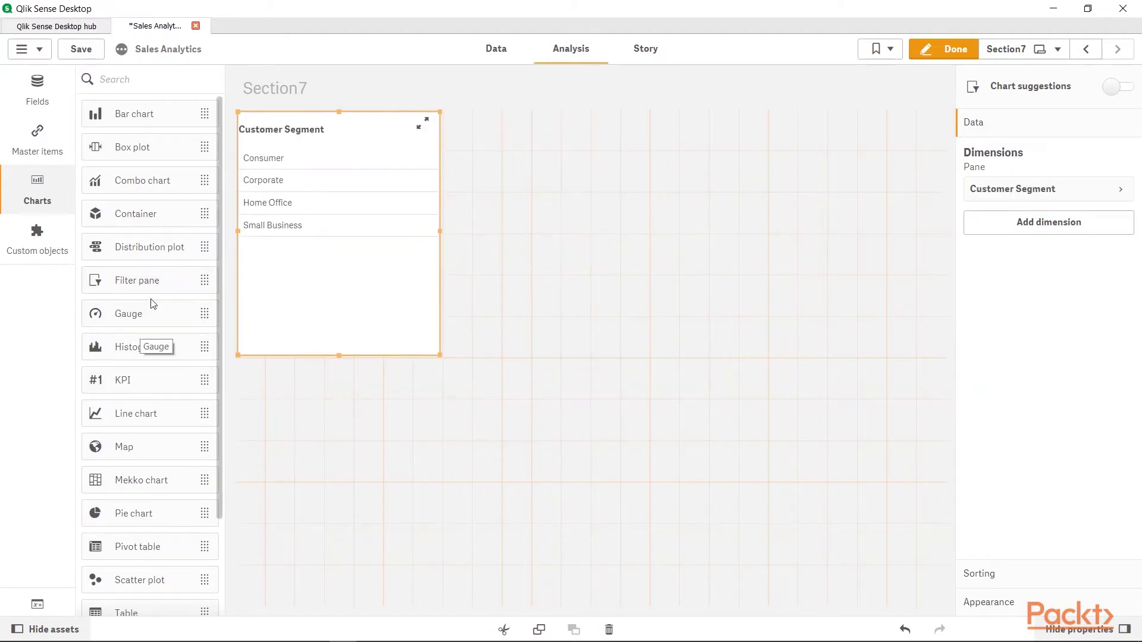
# - Add a second Customer Segment filter pane beside the first one
pyautogui.moveTo(164, 289); pyautogui.dragTo(536, 227)
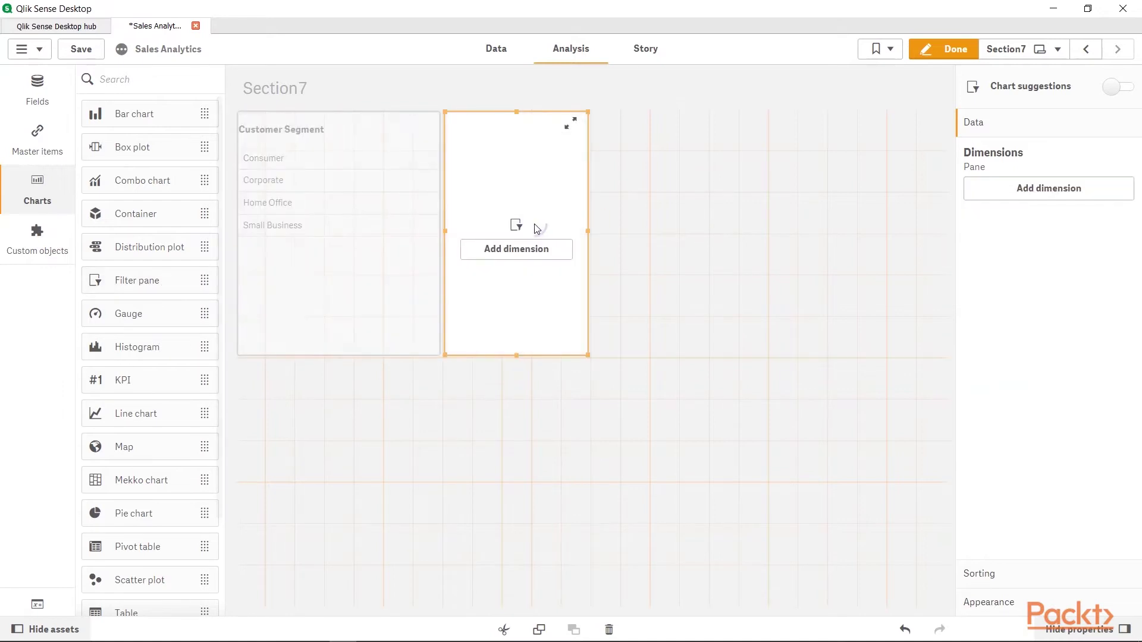
pyautogui.click(540, 251)
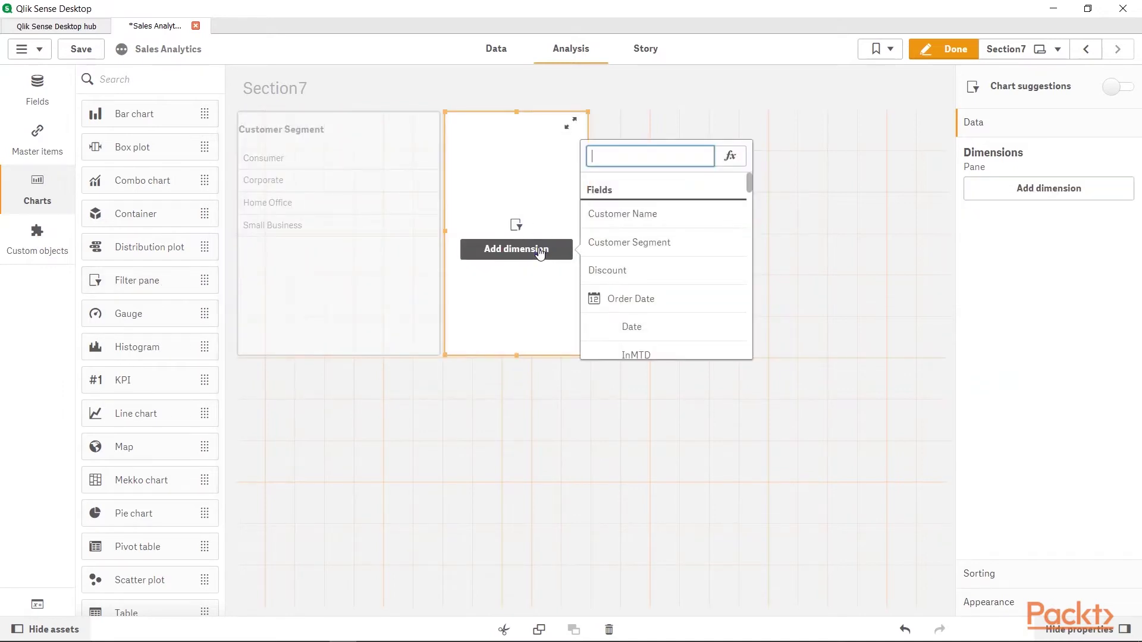
pyautogui.write('cus')
pyautogui.click(674, 243)
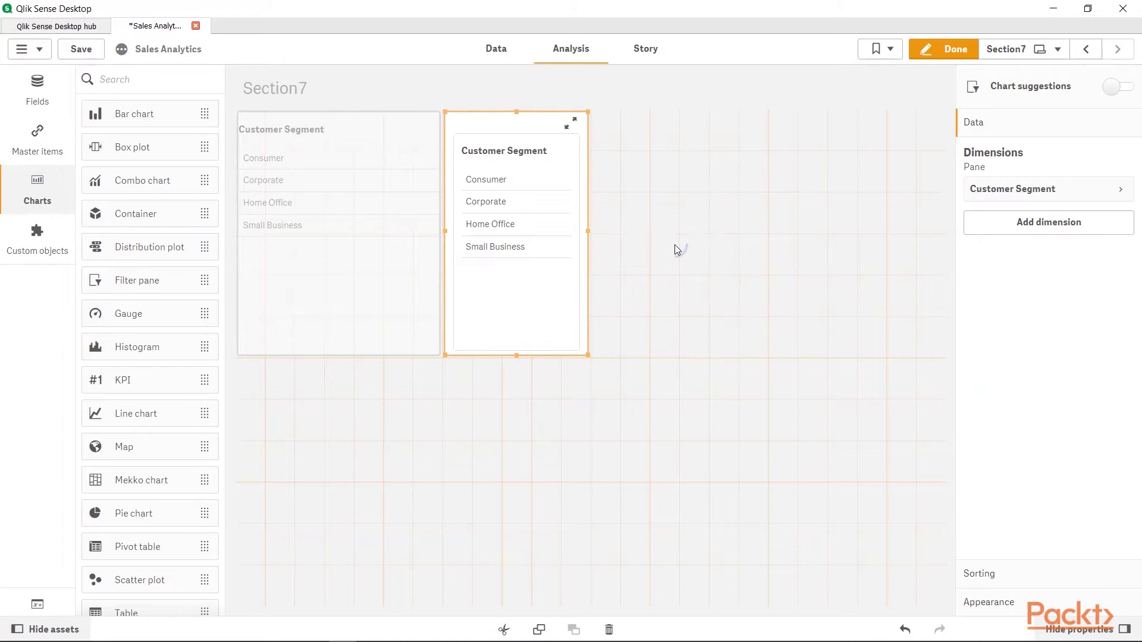
# - Set the Section7 sheet's alternate state to Group1
pyautogui.click(675, 244)
pyautogui.scroll(-1, 1008, 481)
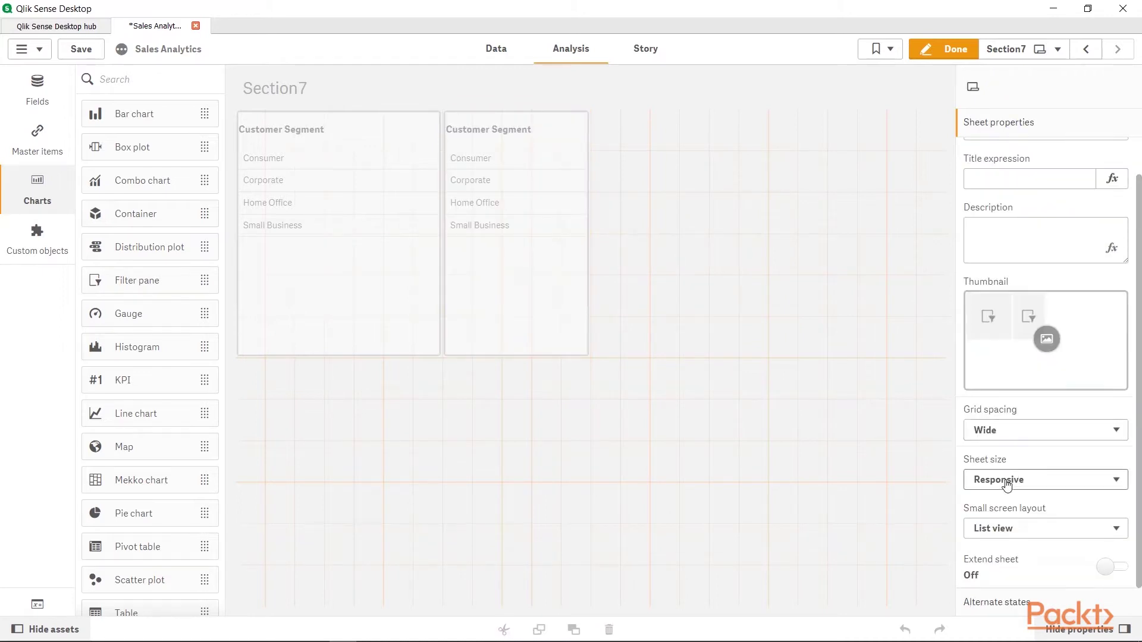
pyautogui.click(1004, 600)
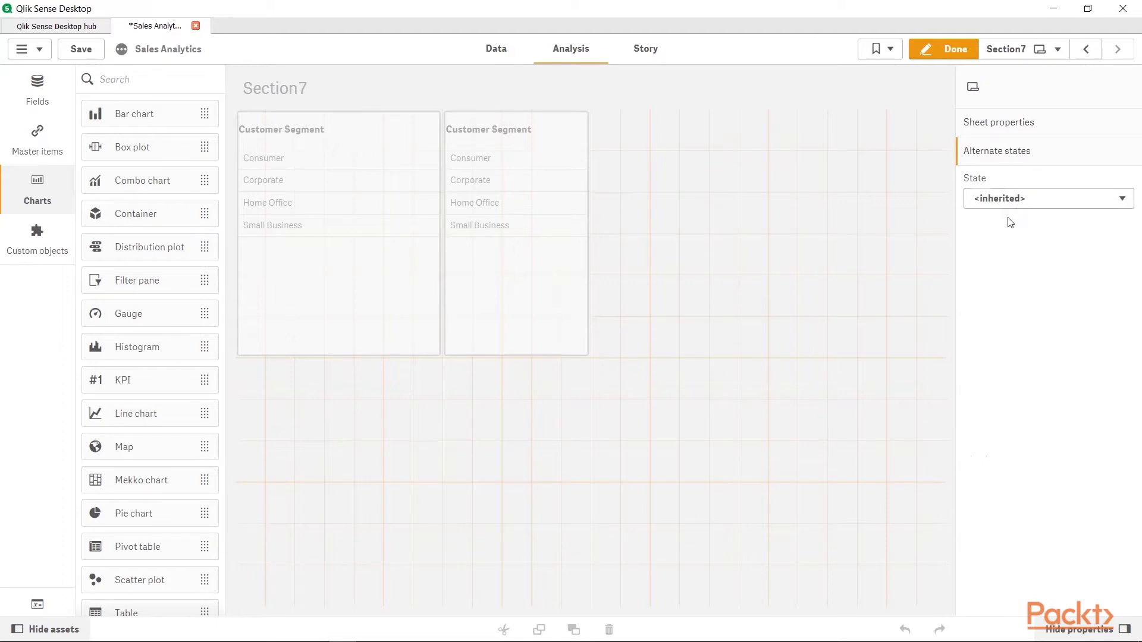
pyautogui.click(1023, 201)
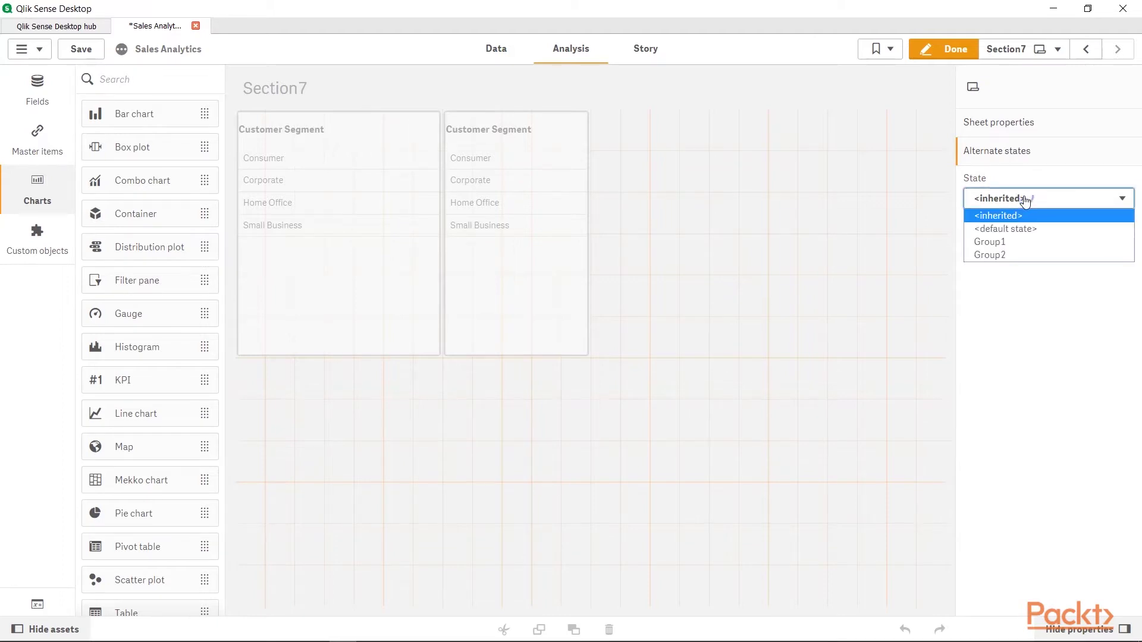
pyautogui.click(1033, 242)
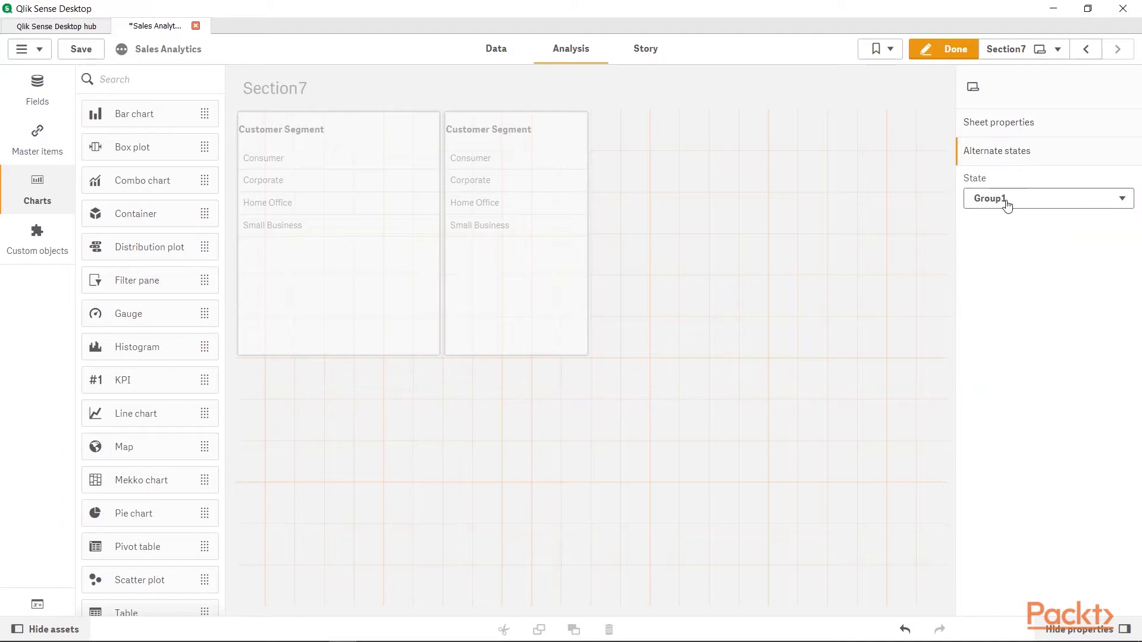
# - Assign the left filter pane to Group1 and reset the sheet's state to inherited
pyautogui.click(414, 296)
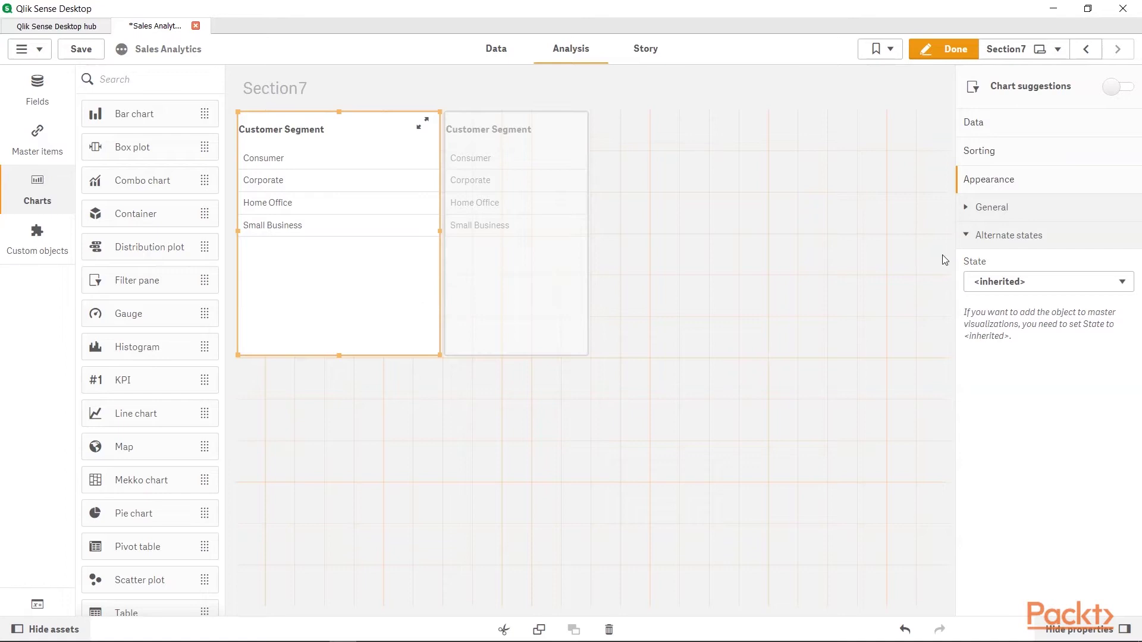
pyautogui.click(1018, 283)
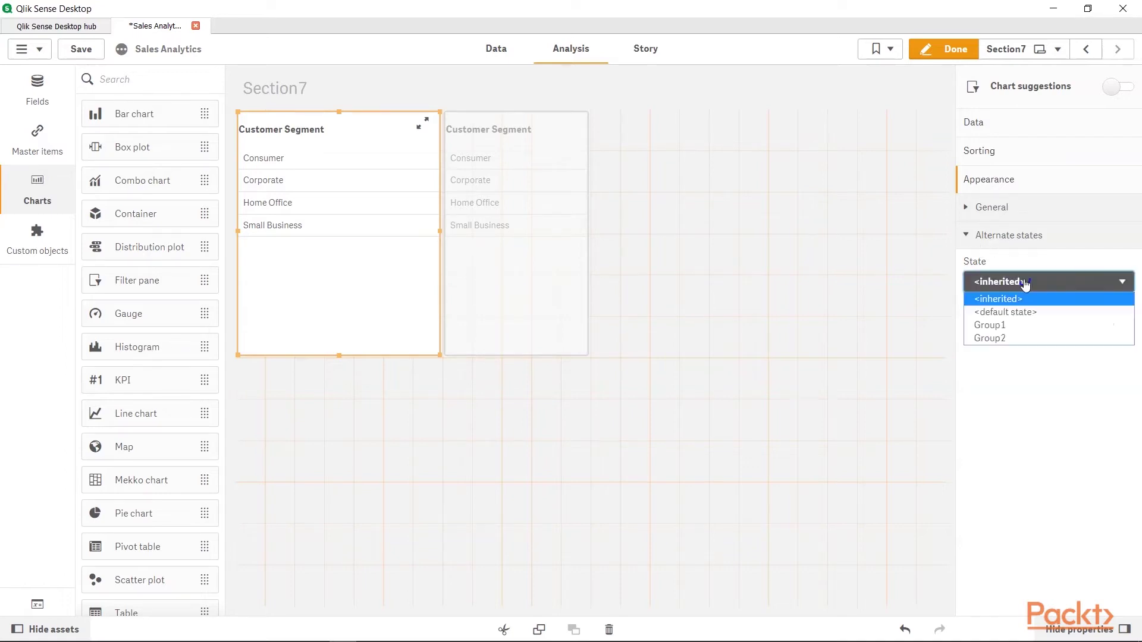
pyautogui.click(1022, 324)
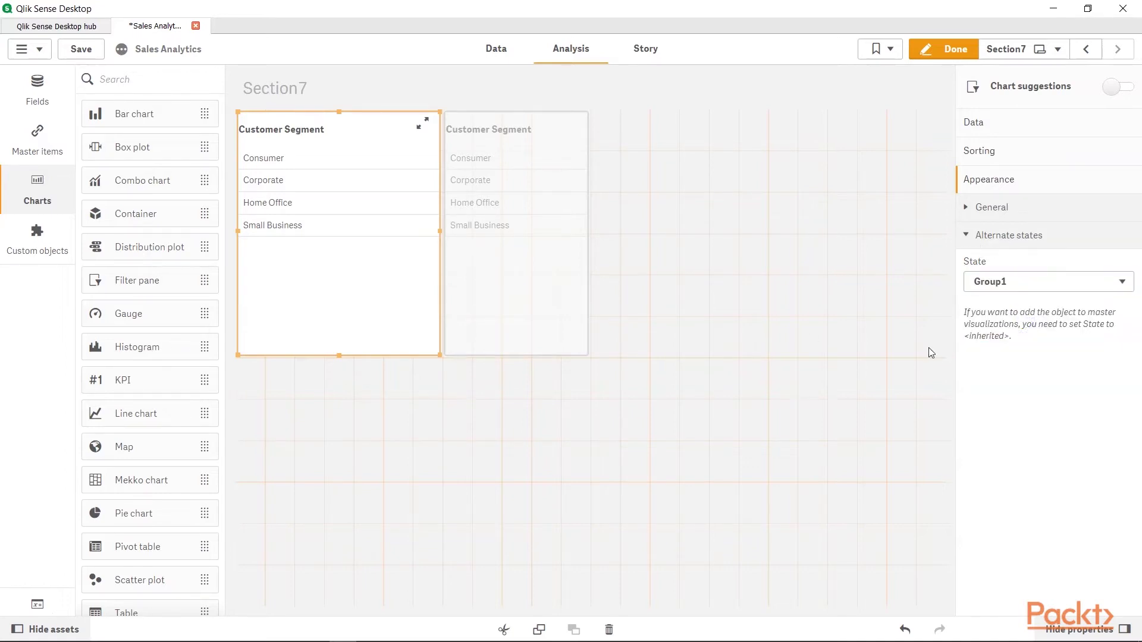
pyautogui.click(650, 228)
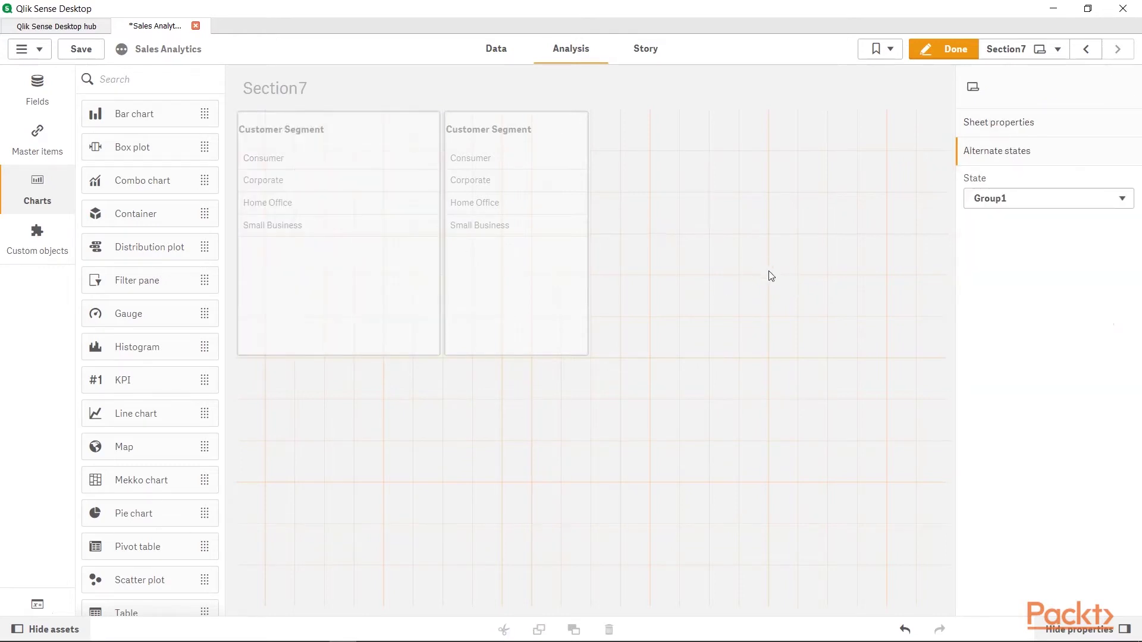
pyautogui.click(1011, 202)
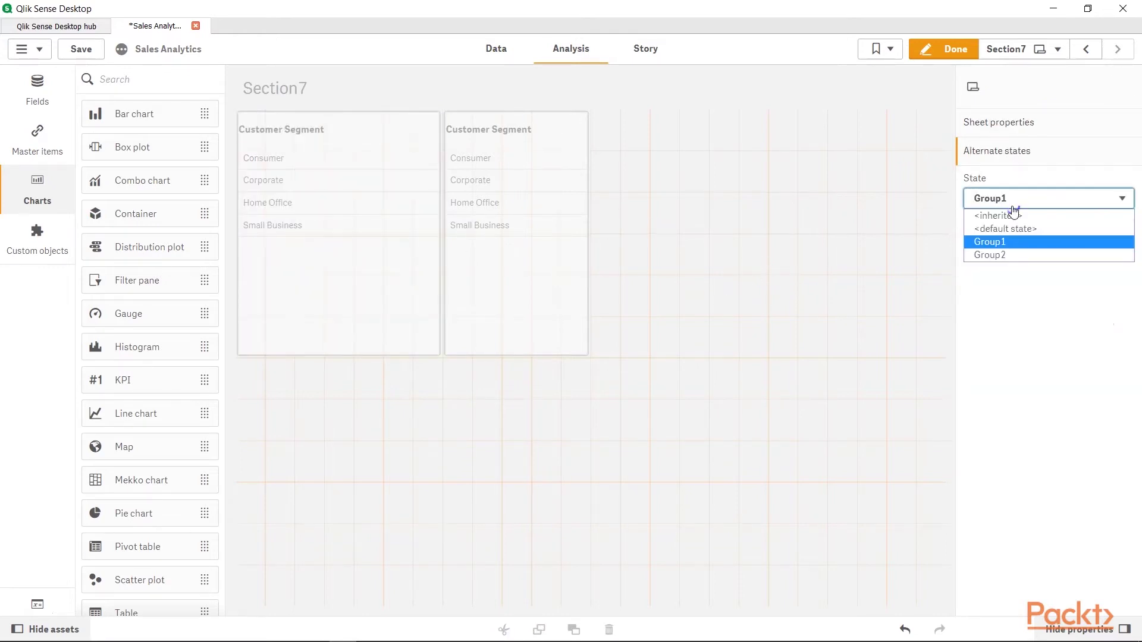
pyautogui.click(1014, 219)
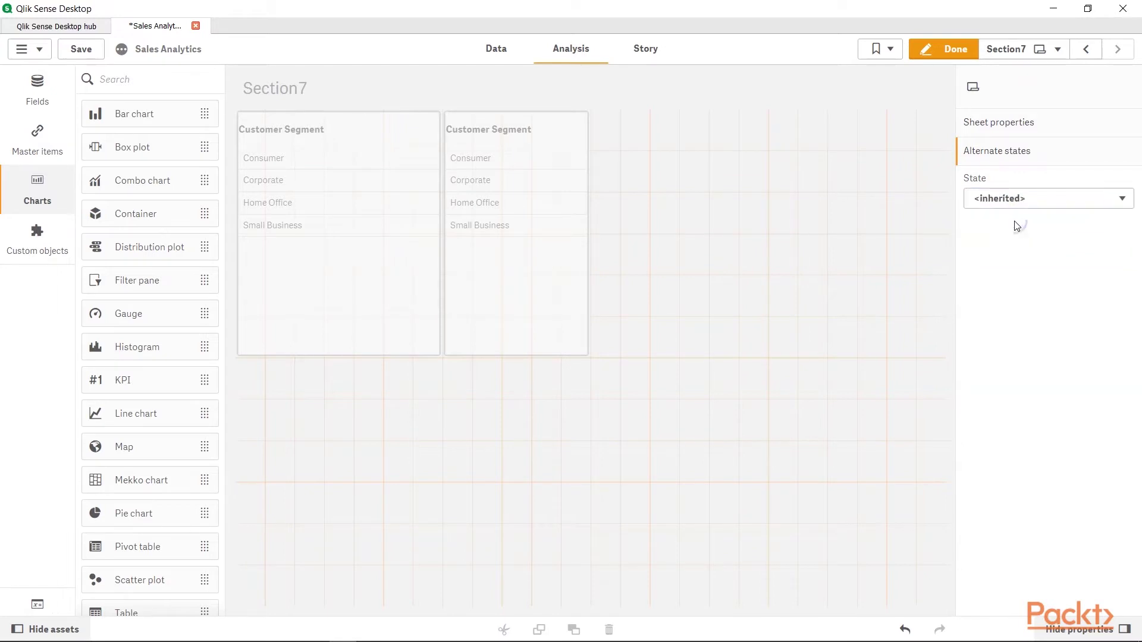
# - Confirm the left pane uses Group1 and assign the right Customer Segment pane to Group2
pyautogui.click(415, 226)
pyautogui.click(1017, 284)
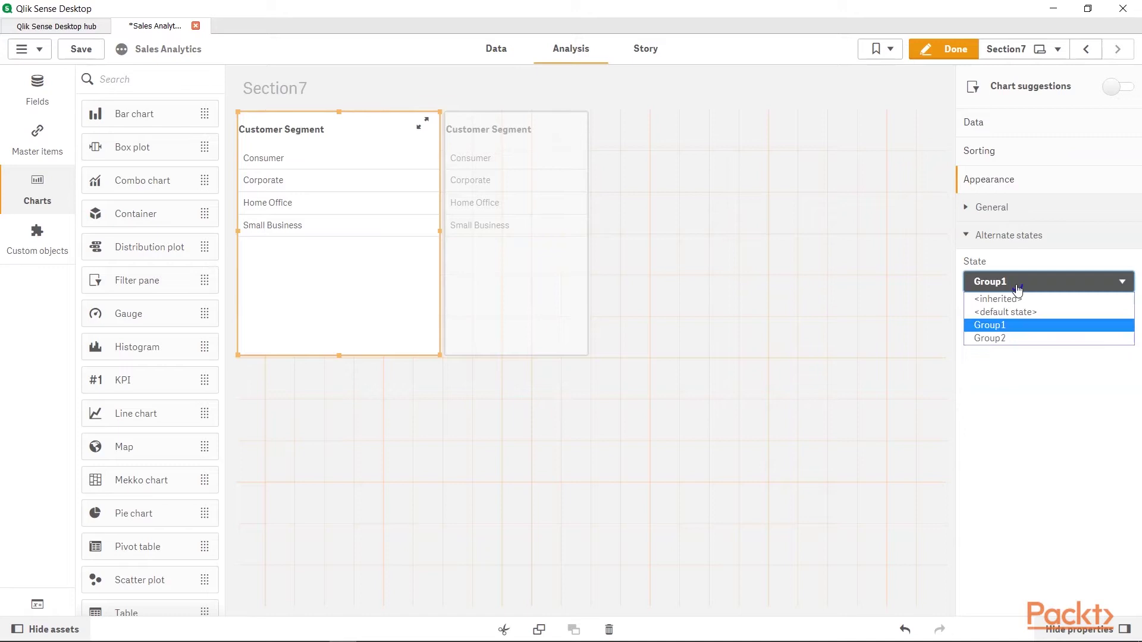
pyautogui.click(1020, 330)
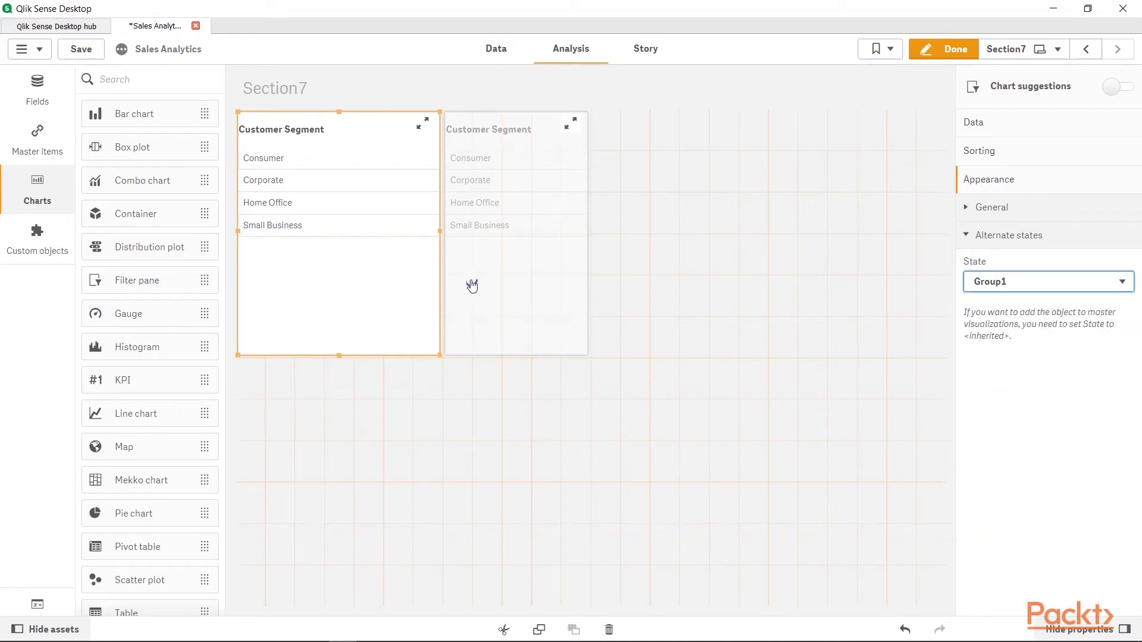
pyautogui.click(472, 286)
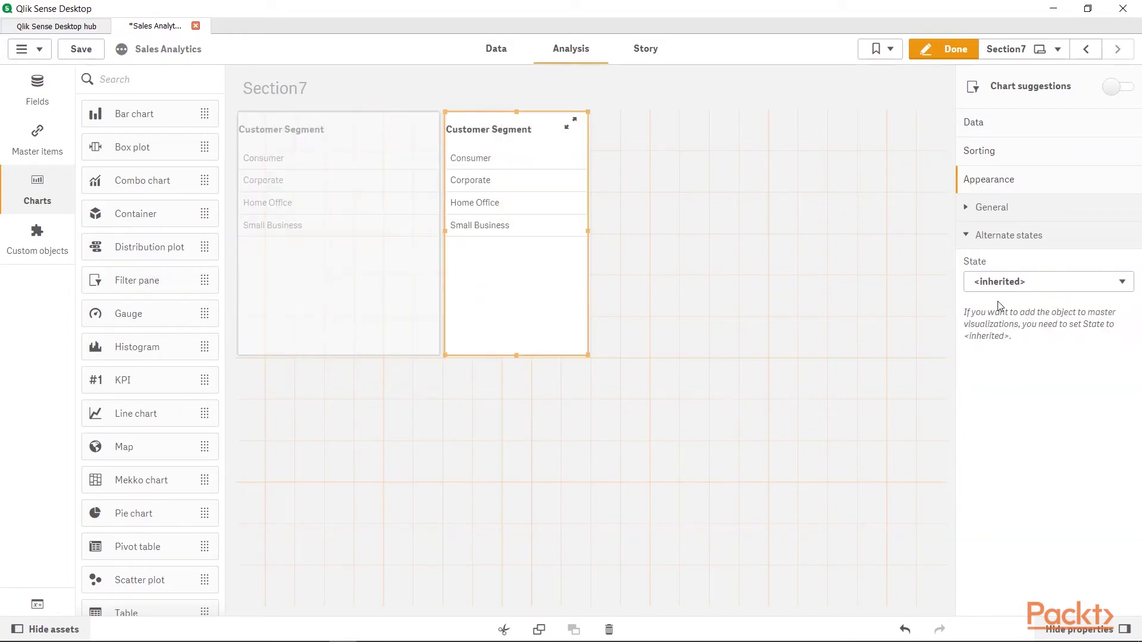
pyautogui.click(1021, 285)
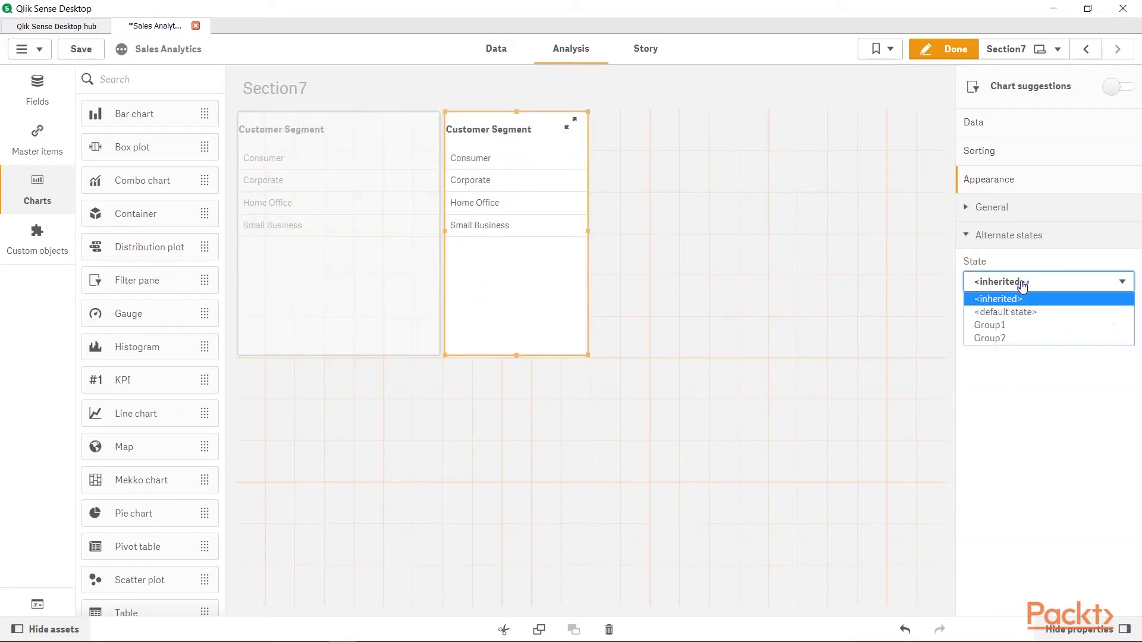
pyautogui.click(1020, 336)
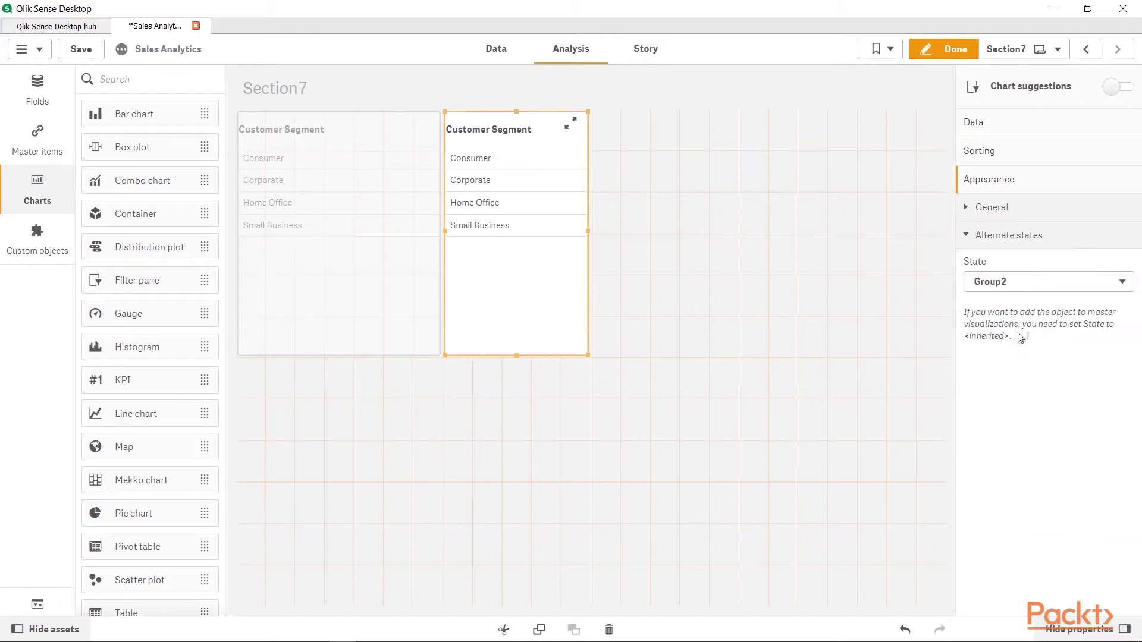
pyautogui.click(402, 278)
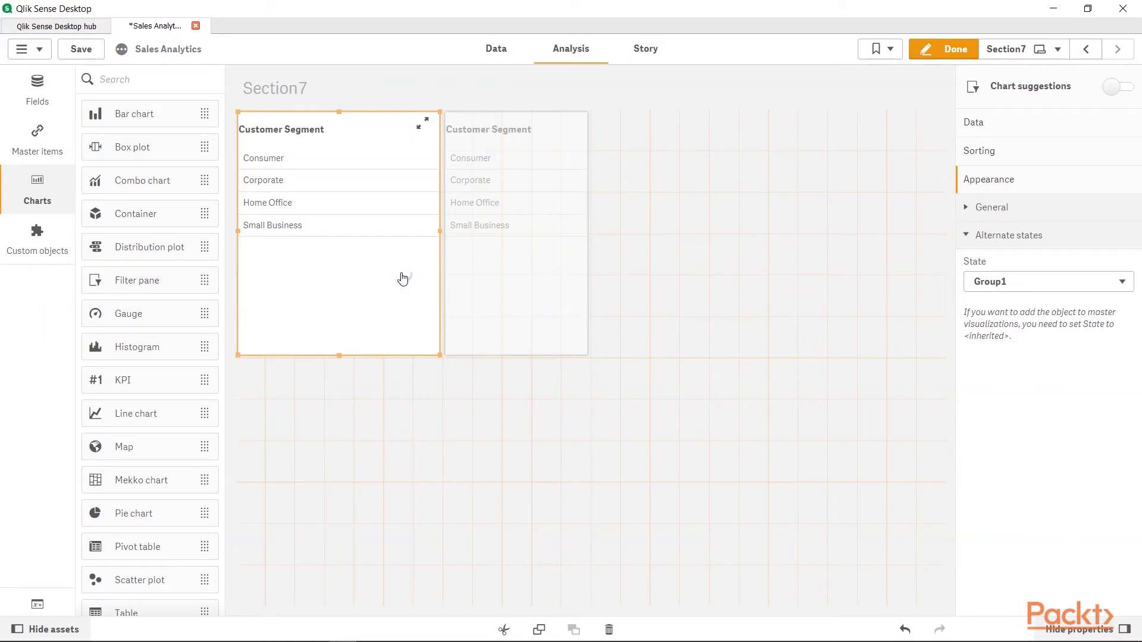
pyautogui.click(489, 281)
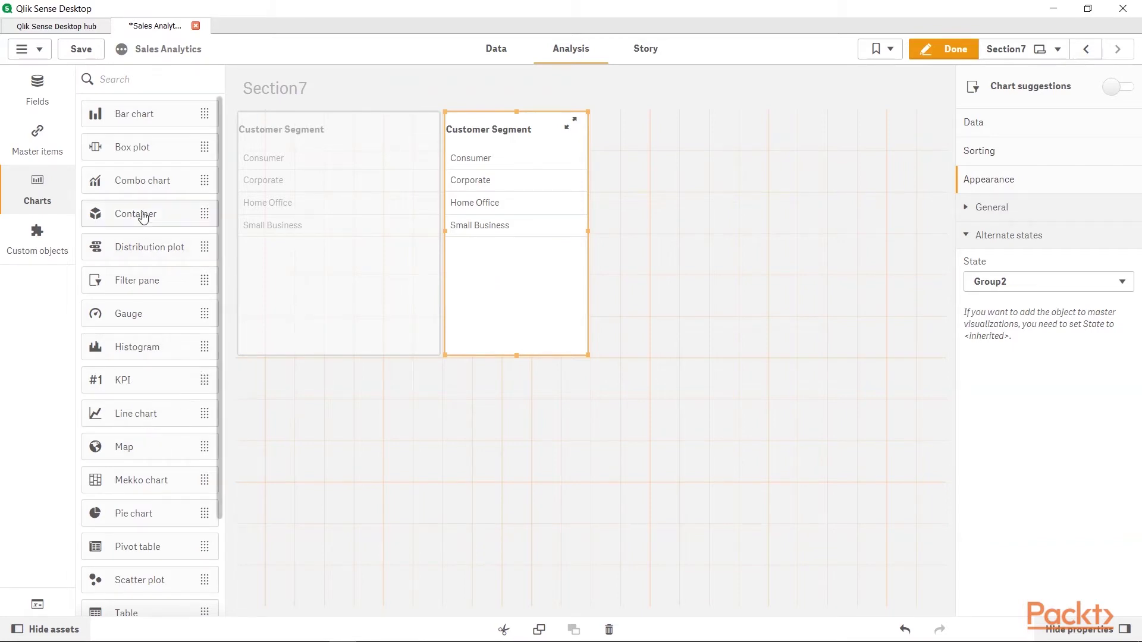
# - Add a bar chart of Sum(Sales) by Product Sub-Category below the panes and widen it
pyautogui.moveTo(148, 120); pyautogui.dragTo(434, 474)
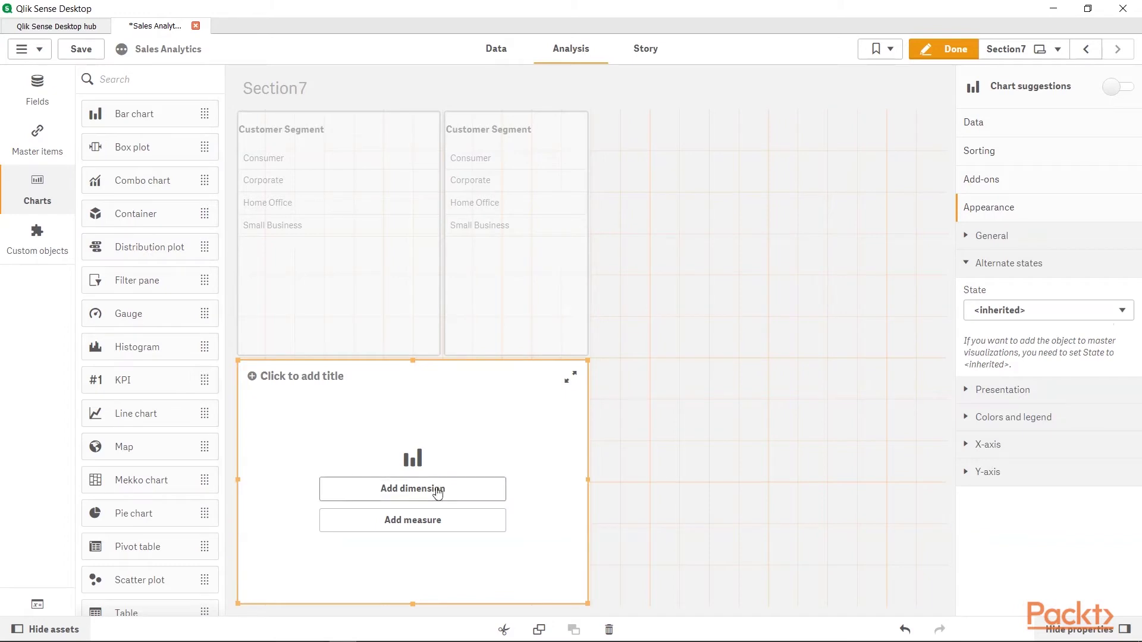
pyautogui.click(437, 491)
pyautogui.write('produ')
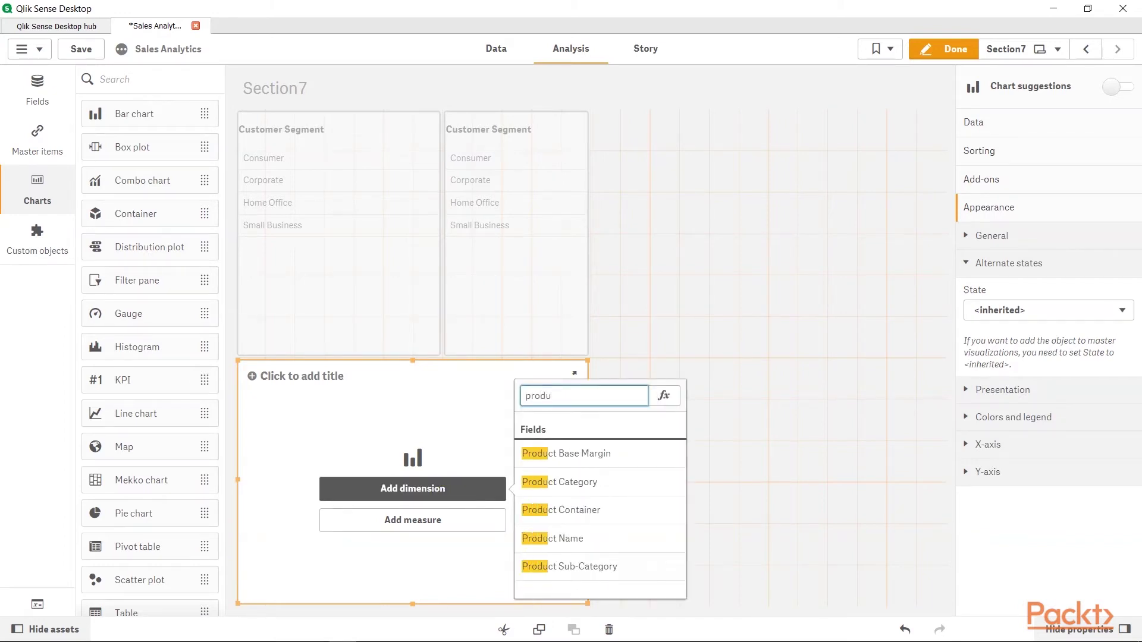
pyautogui.click(569, 566)
pyautogui.click(441, 529)
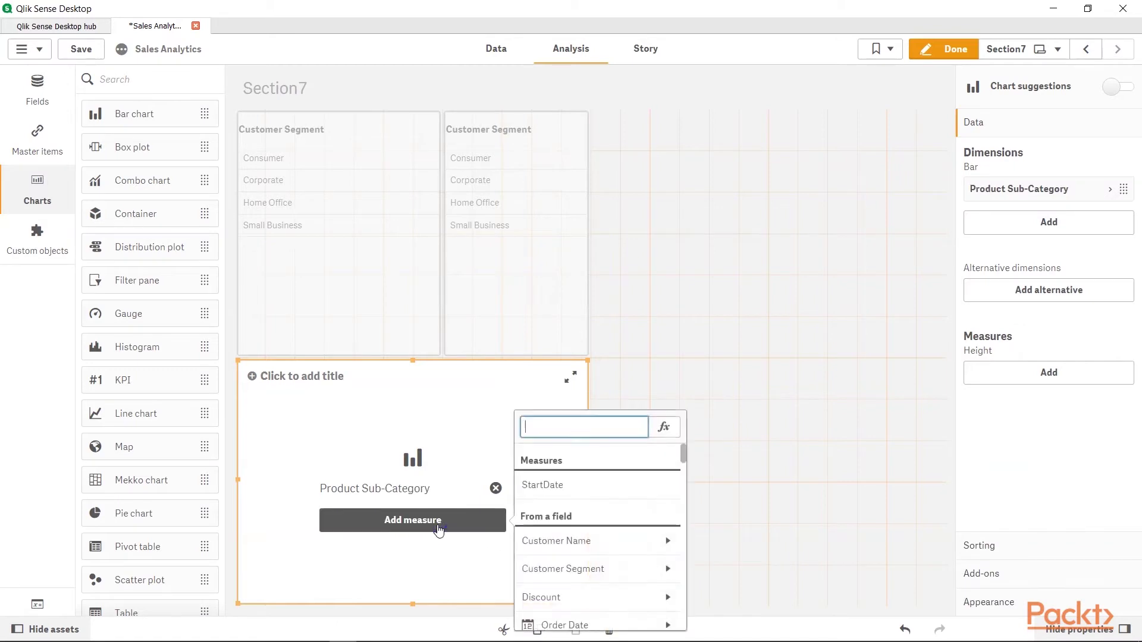
pyautogui.write('sales')
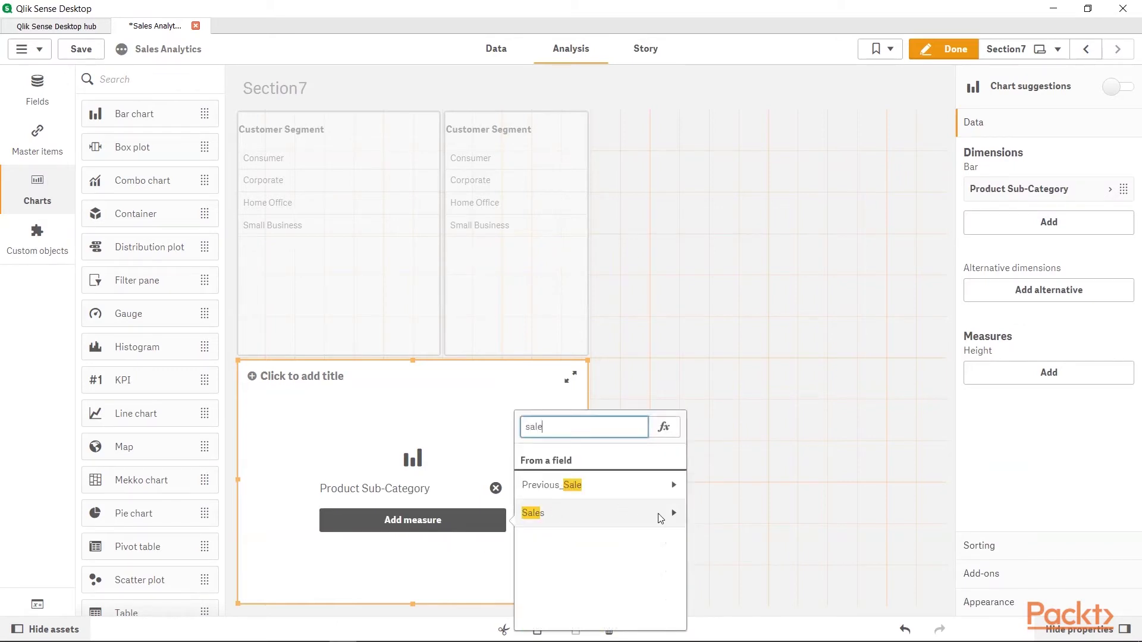
pyautogui.click(658, 513)
pyautogui.click(623, 480)
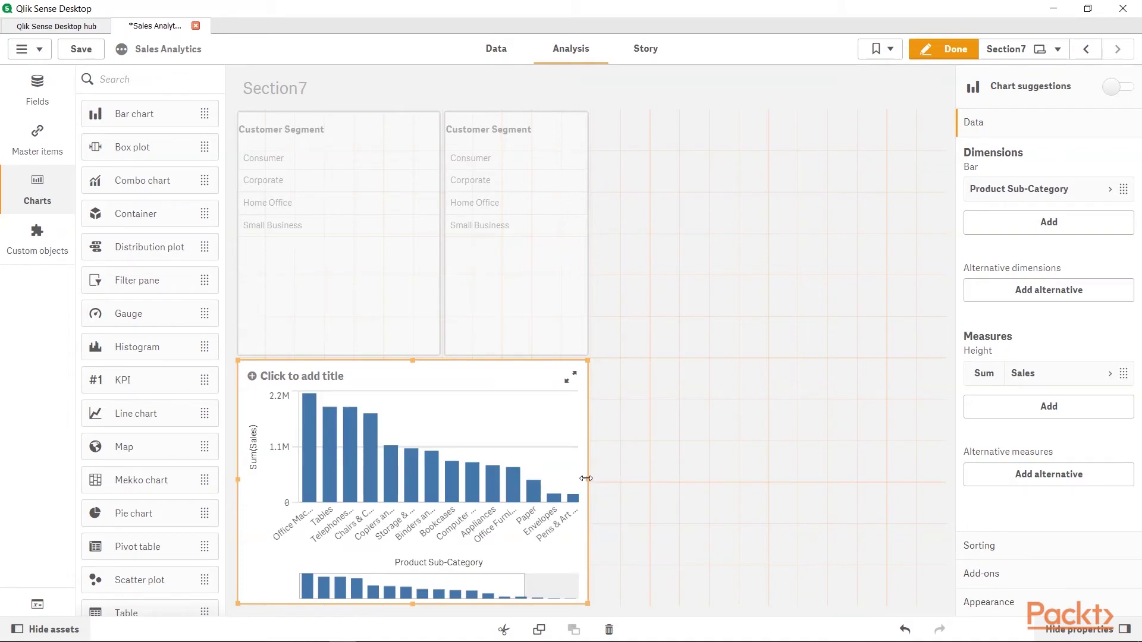
pyautogui.moveTo(587, 478); pyautogui.dragTo(694, 481)
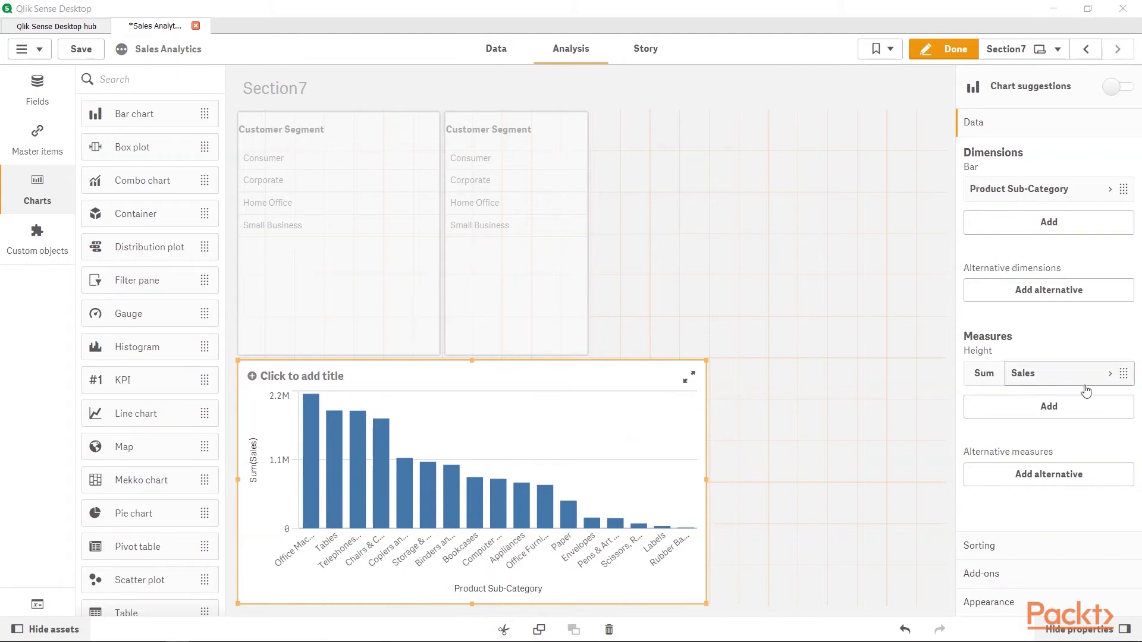
# - Change the Sales measure expression to Sum({Group1}Sales) and apply it
pyautogui.click(1112, 374)
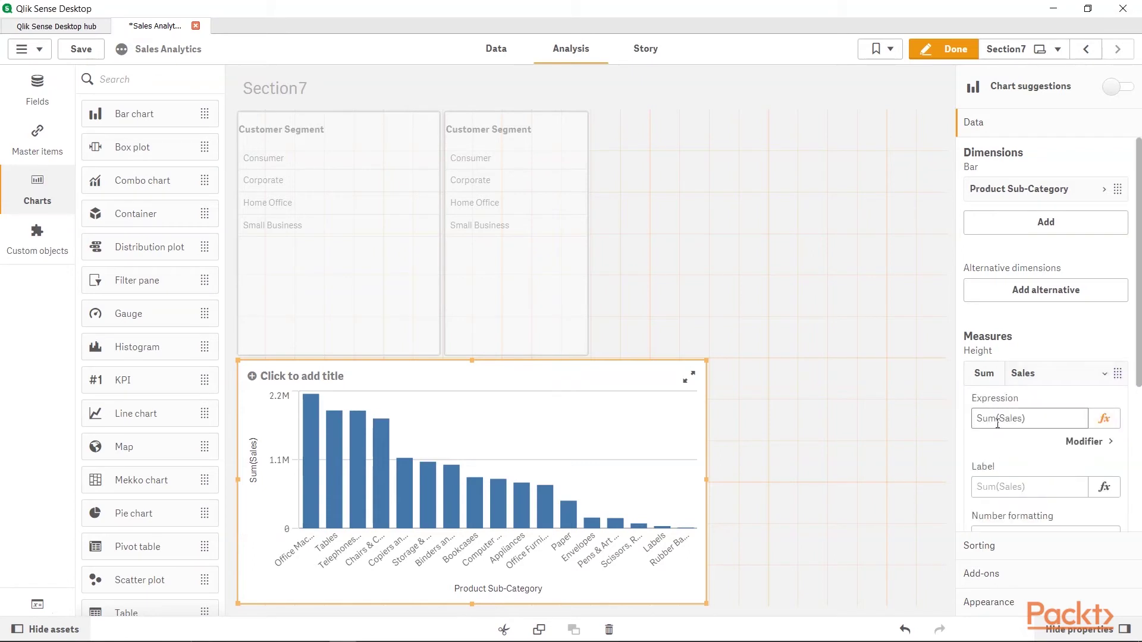
pyautogui.click(1103, 419)
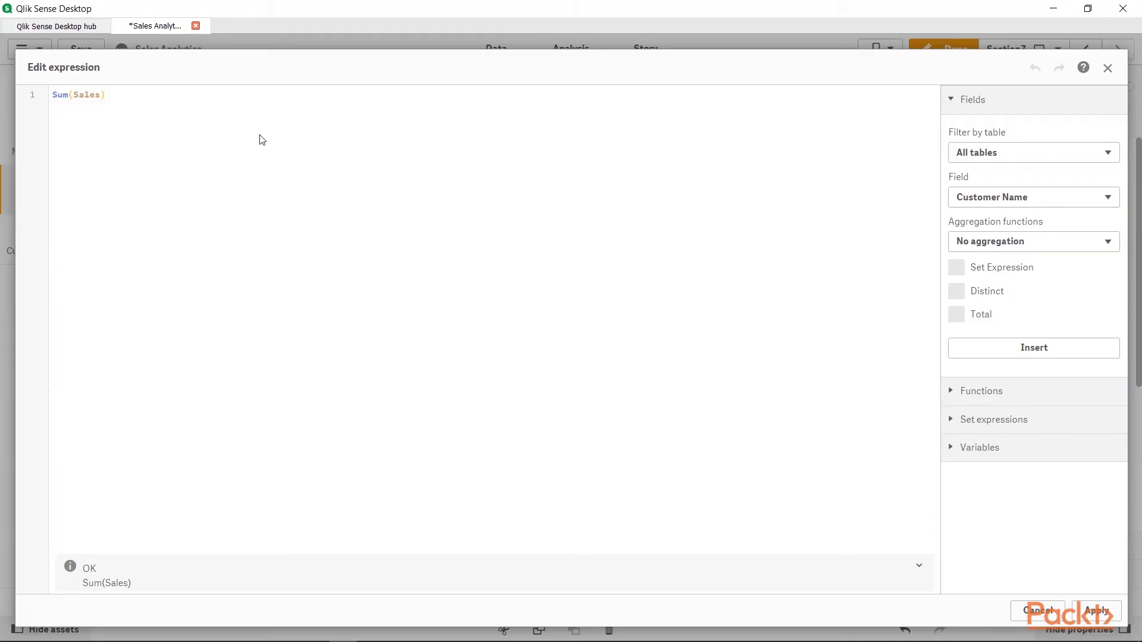
pyautogui.click(78, 97)
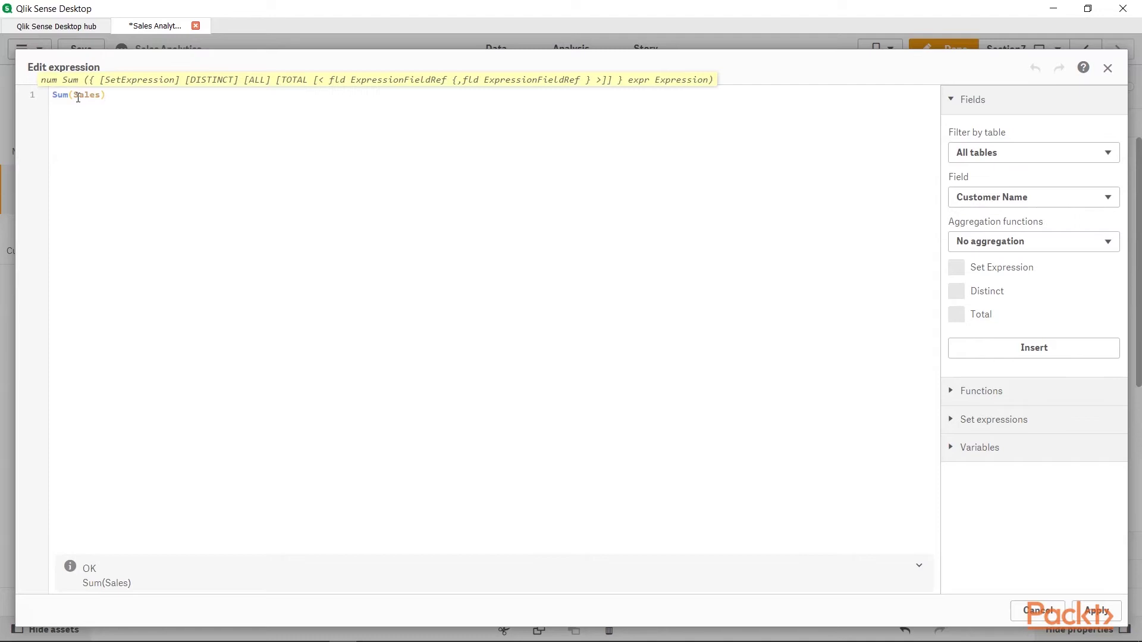
pyautogui.write('{grou')
pyautogui.press('BackSpace')
pyautogui.press('BackSpace')
pyautogui.press('BackSpace')
pyautogui.press('BackSpace')
pyautogui.write('Grou')
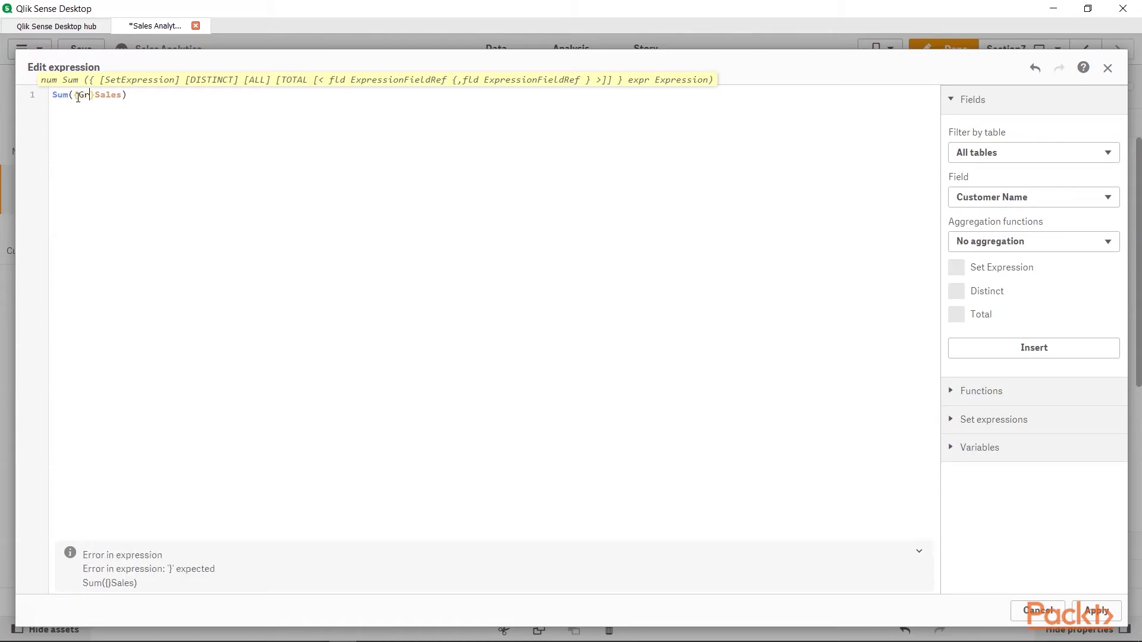
pyautogui.write('p1')
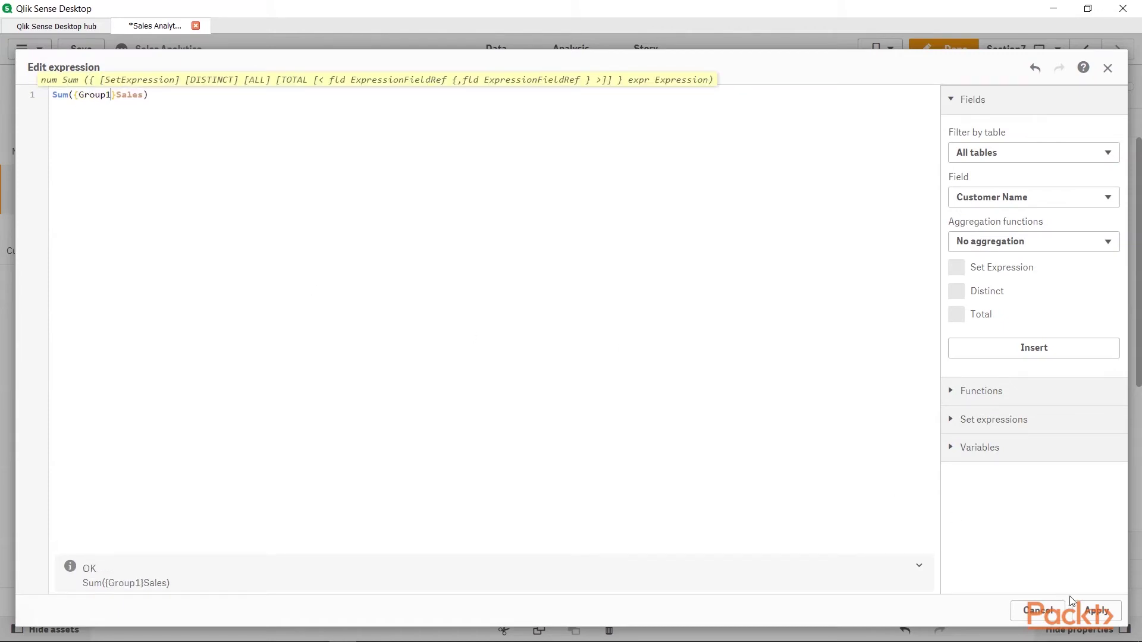
pyautogui.click(1095, 614)
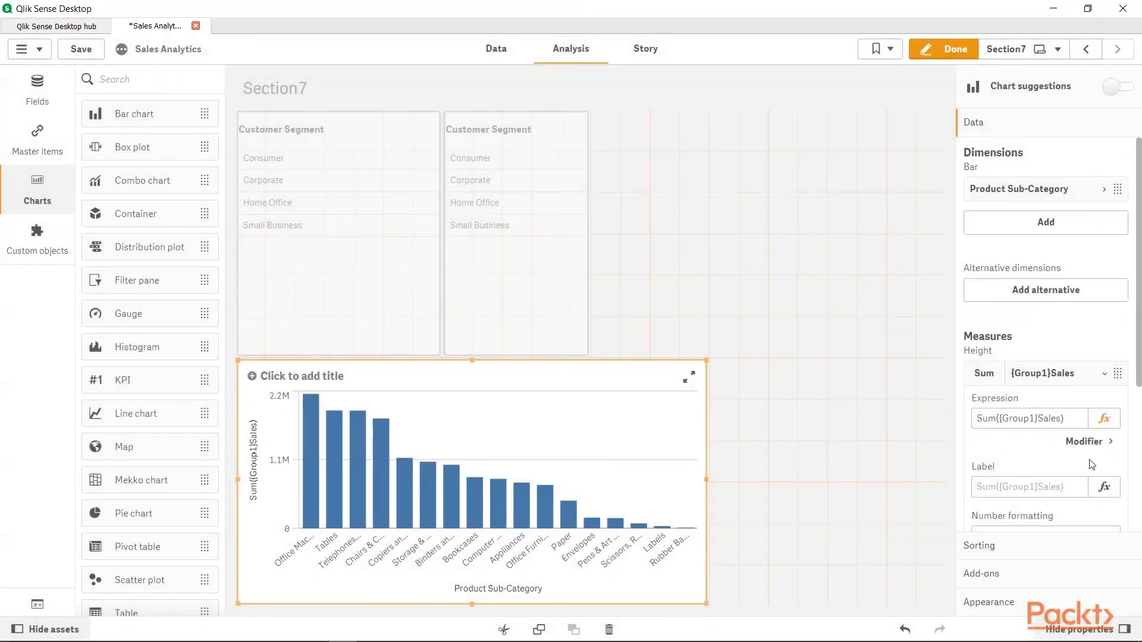
# - Add a second measure Sum({Group2}Sales) by pasting the Group1 expression and changing 1 to 2
pyautogui.click(1077, 415)
pyautogui.hotkey('ctrl', 'c')
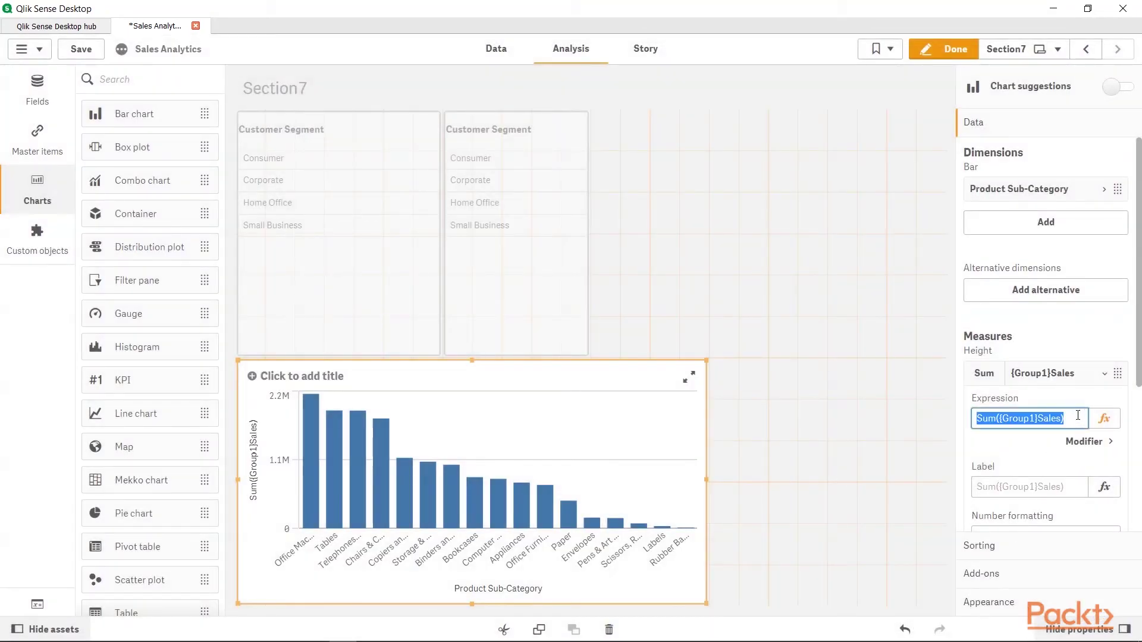
pyautogui.click(1047, 374)
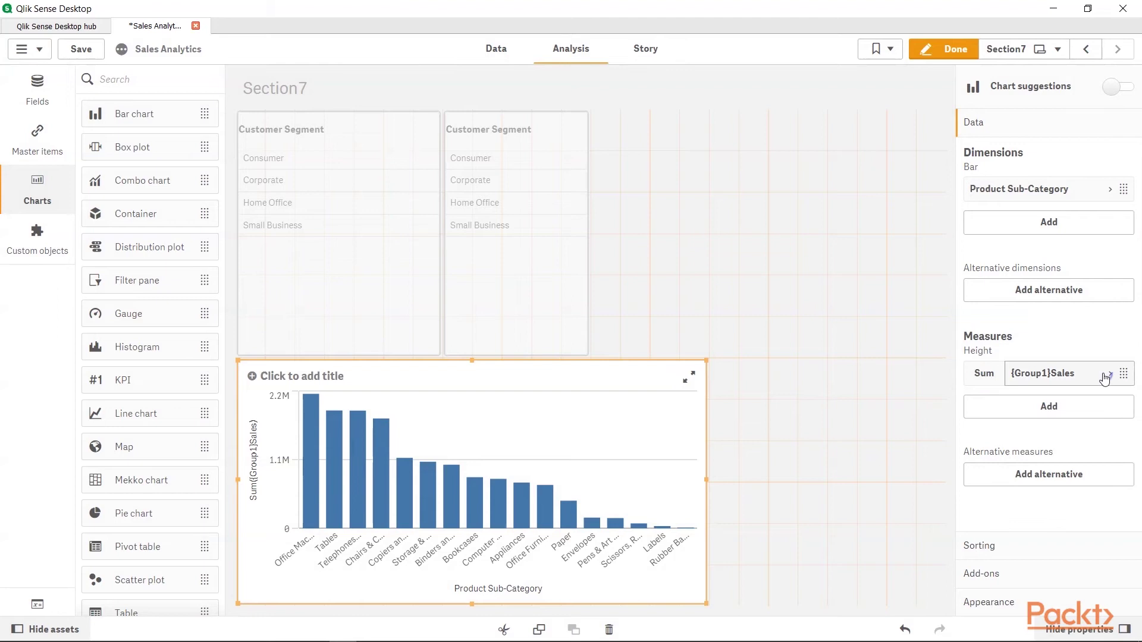
pyautogui.click(1048, 409)
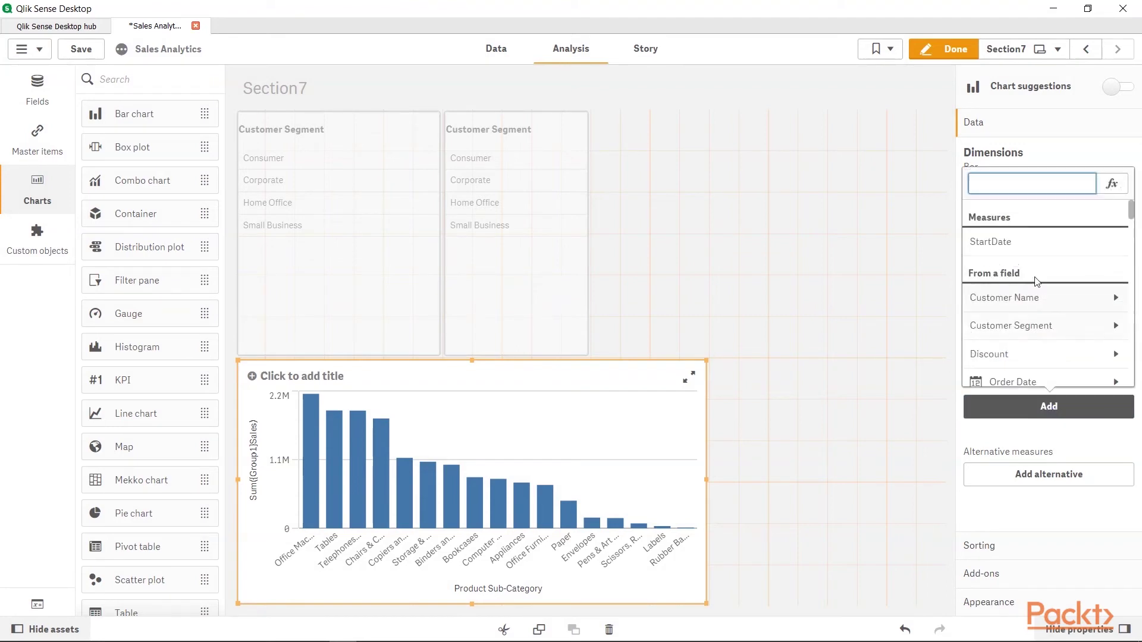
pyautogui.hotkey('ctrl', 'v')
pyautogui.click(1032, 183)
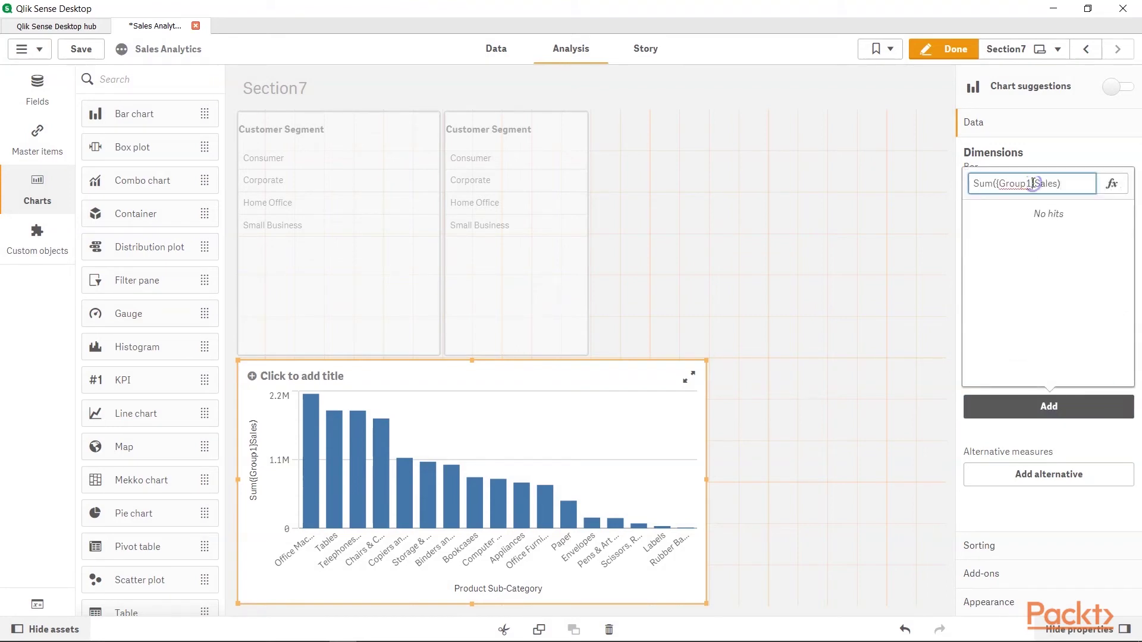
pyautogui.press('BackSpace')
pyautogui.write('2')
pyautogui.press('Return')
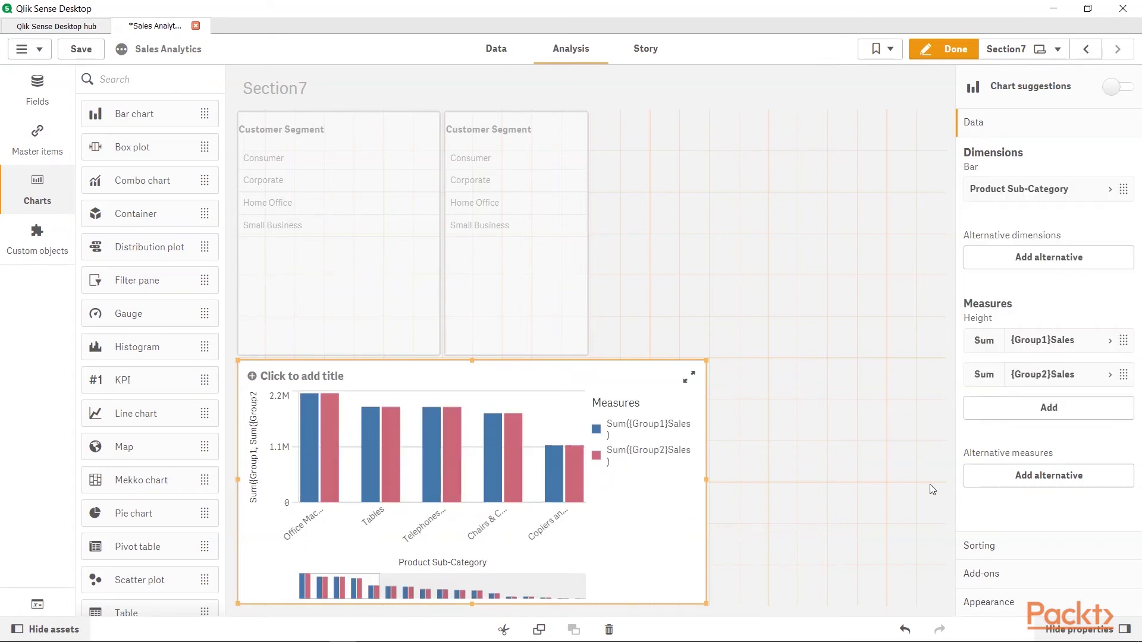
# - Turn off the chart legend under Colors and legend
pyautogui.click(1021, 600)
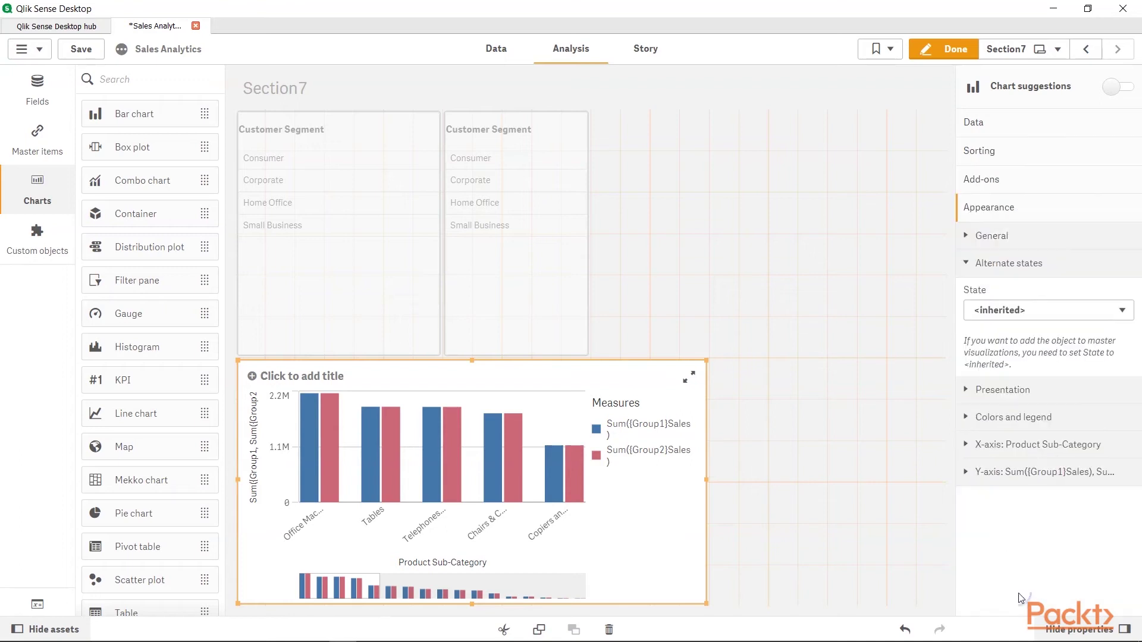
pyautogui.click(1035, 420)
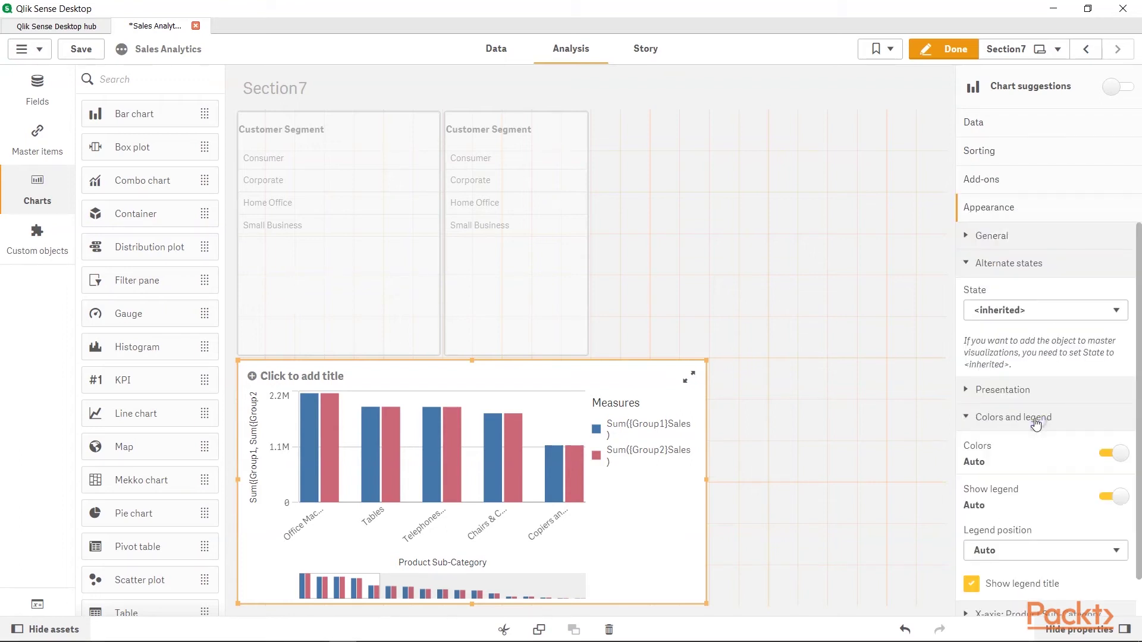
pyautogui.click(1111, 497)
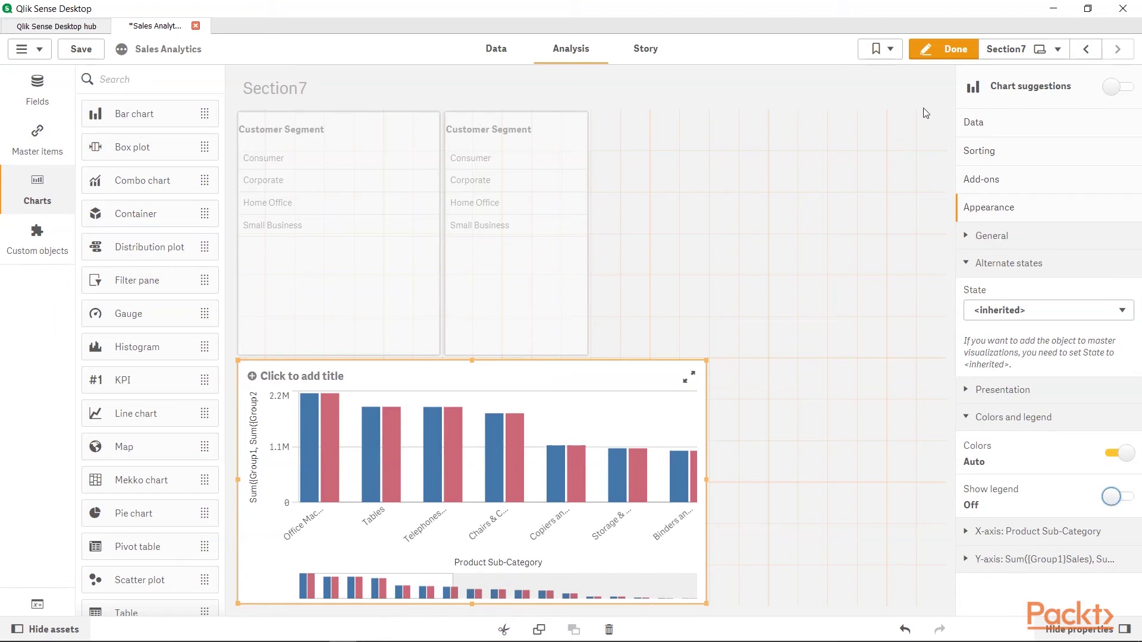
# - Exit edit mode and select Consumer in the Group1 Customer Segment pane
pyautogui.click(948, 49)
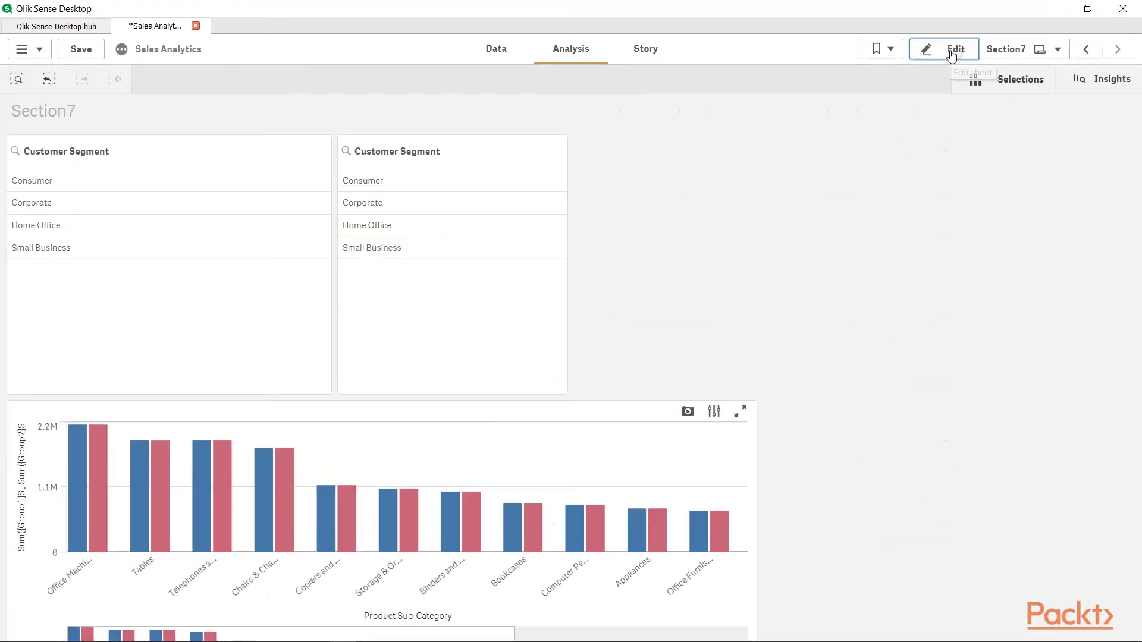
pyautogui.click(62, 181)
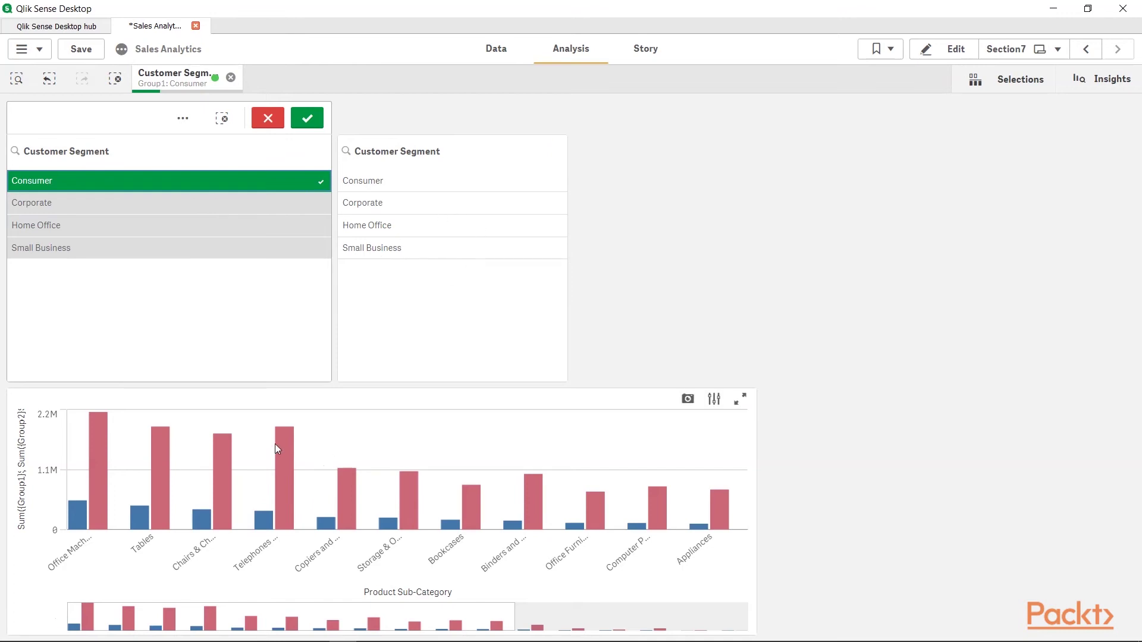
# - In the Group2 pane, select Home Office and Small Business, then deselect Home Office
pyautogui.moveTo(291, 474)
pyautogui.click(384, 232)
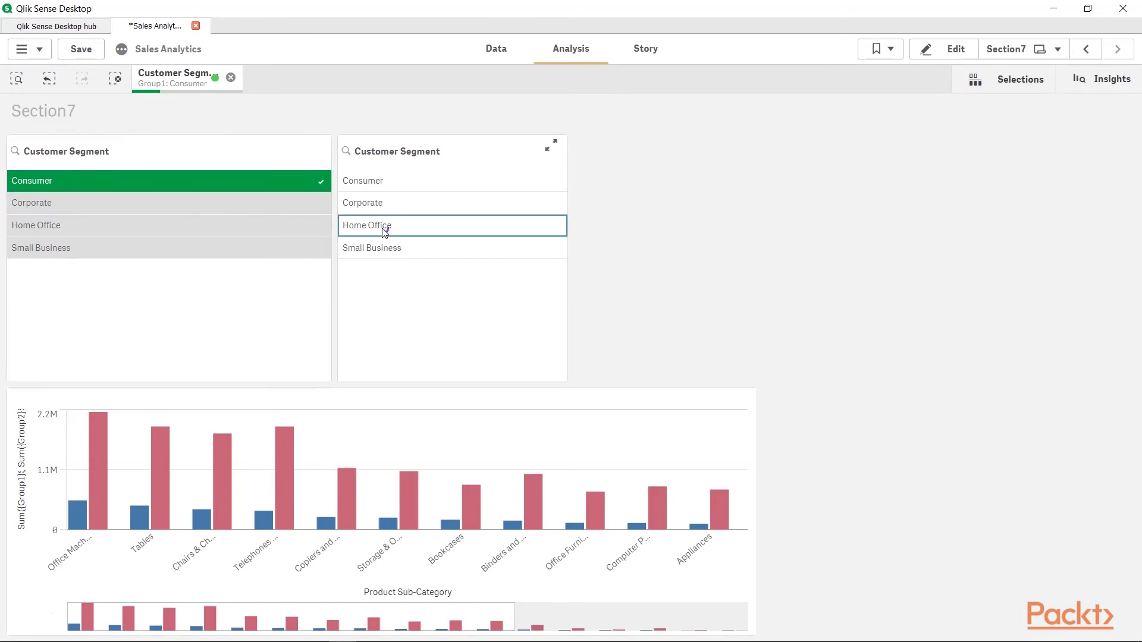
pyautogui.click(383, 232)
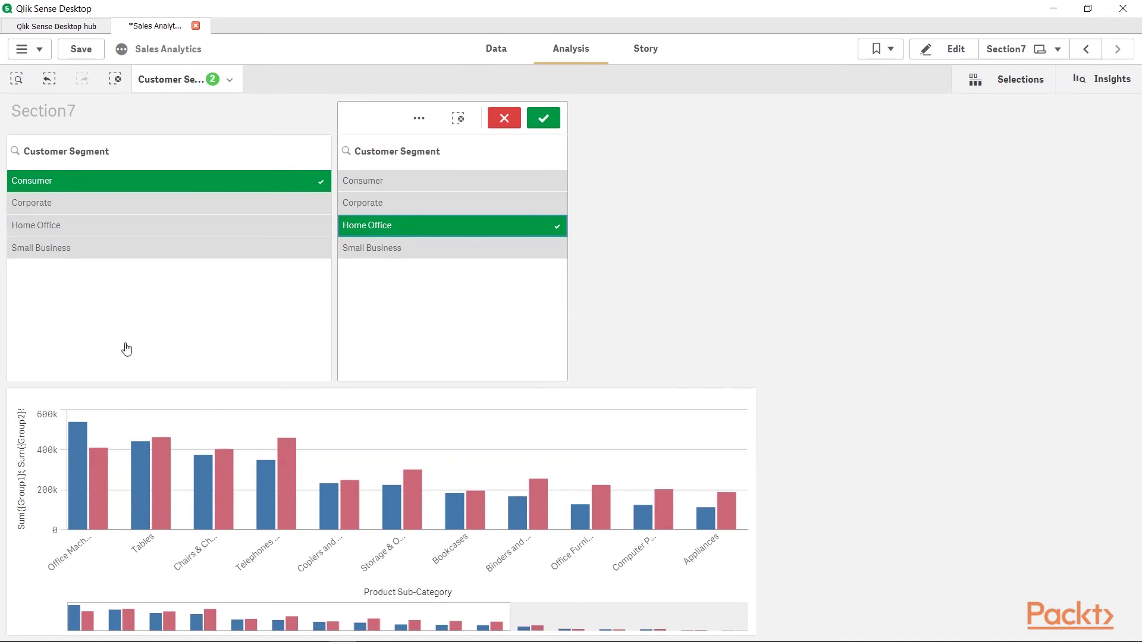
pyautogui.moveTo(81, 497)
pyautogui.click(381, 248)
pyautogui.click(392, 229)
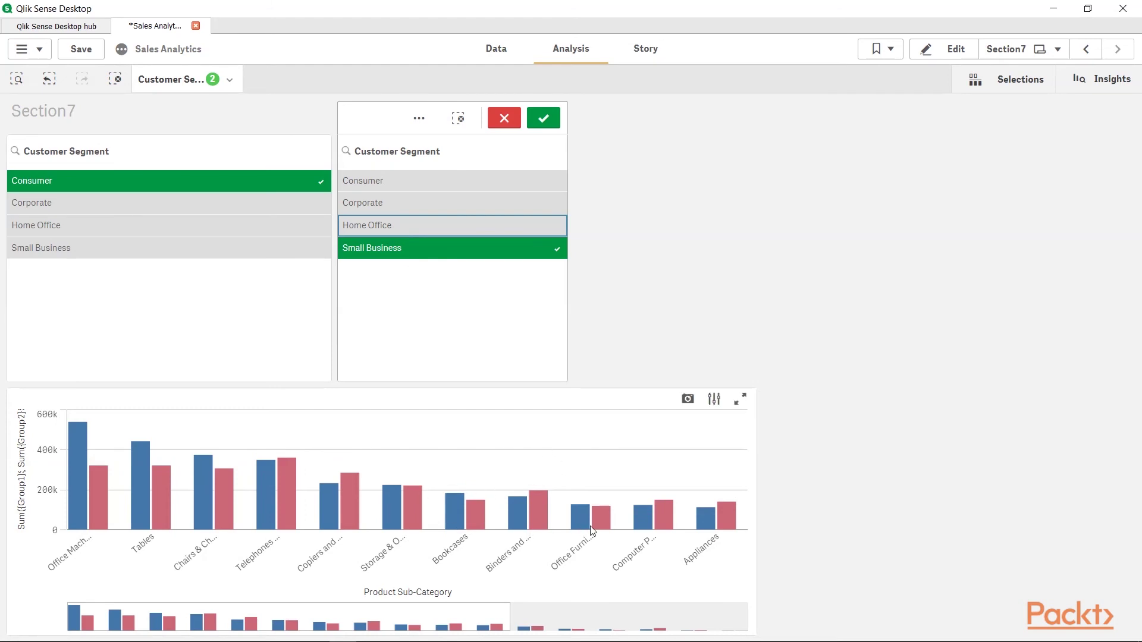
pyautogui.moveTo(601, 519)
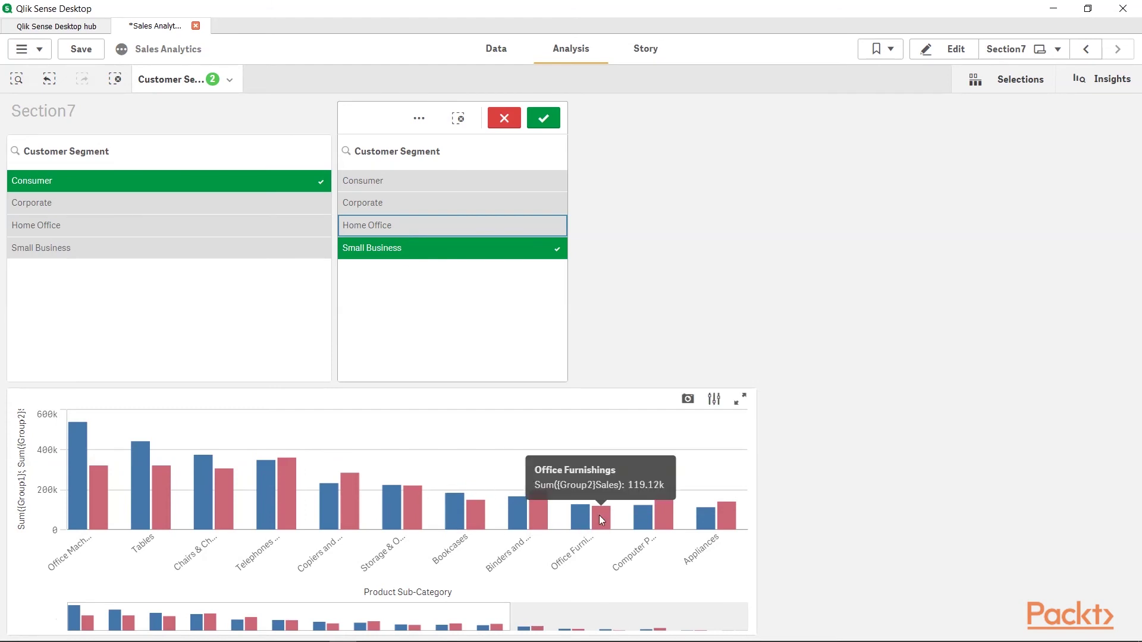